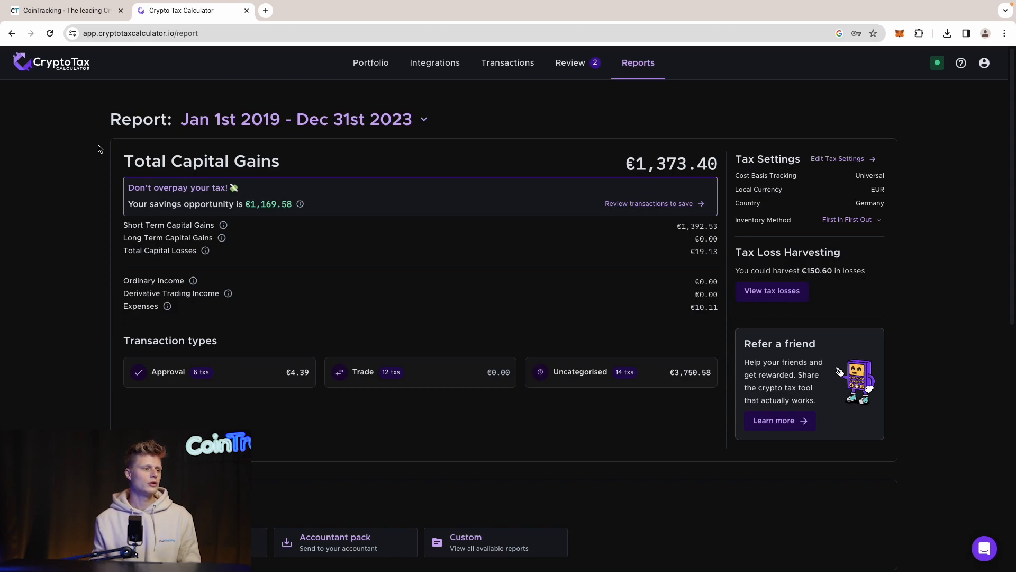
Step: Switch the report table from Report Summary to Transactions Report and download it as a CSV file
{"action": "scroll", "coordinate": [37, 341], "scroll_direction": "down", "scroll_amount": 8}
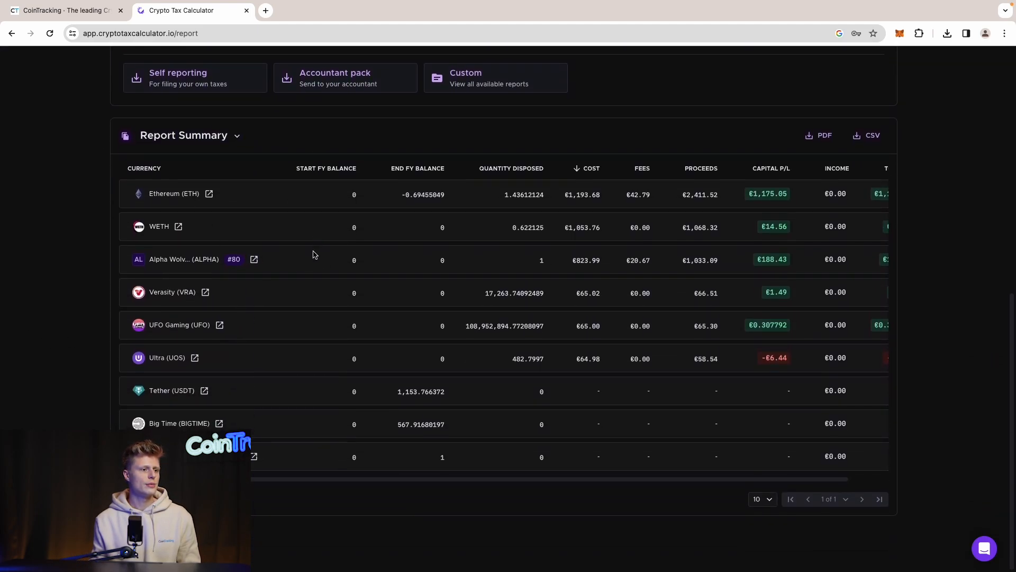
{"action": "scroll", "coordinate": [315, 254], "scroll_direction": "up", "scroll_amount": 8}
{"action": "scroll", "coordinate": [313, 252], "scroll_direction": "up", "scroll_amount": 1}
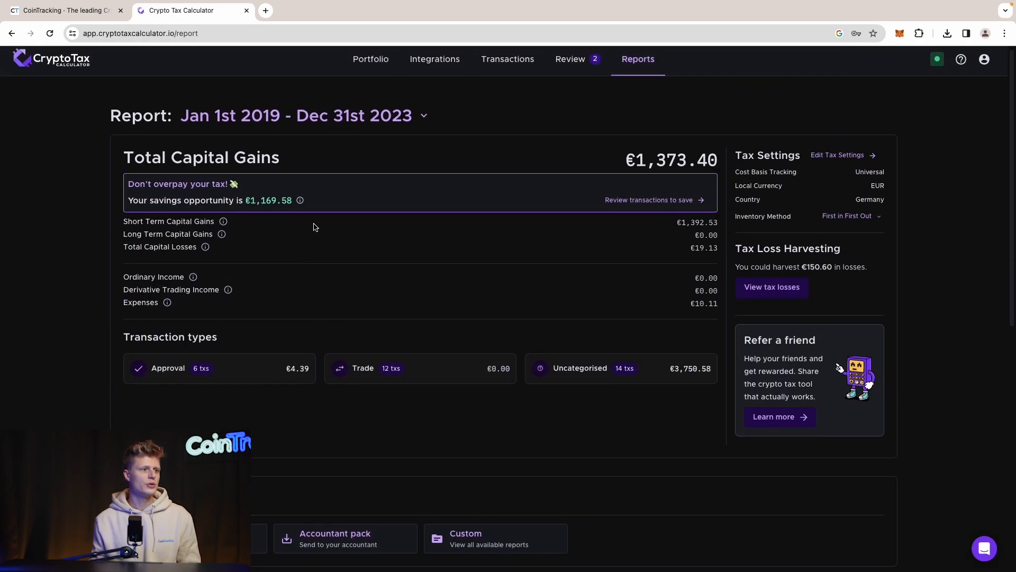
{"action": "scroll", "coordinate": [331, 193], "scroll_direction": "down", "scroll_amount": 6}
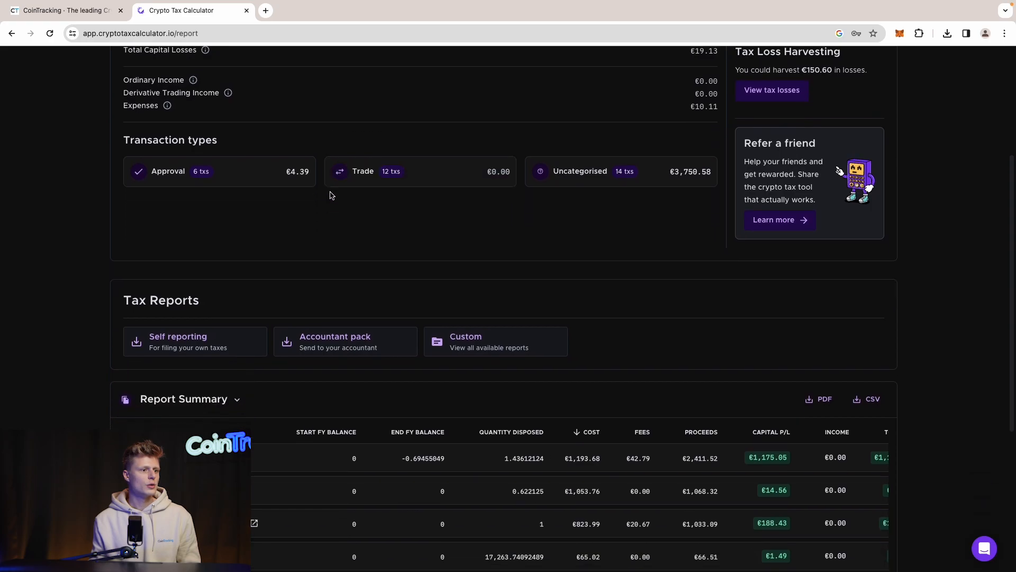
{"action": "scroll", "coordinate": [870, 312], "scroll_direction": "down", "scroll_amount": 1}
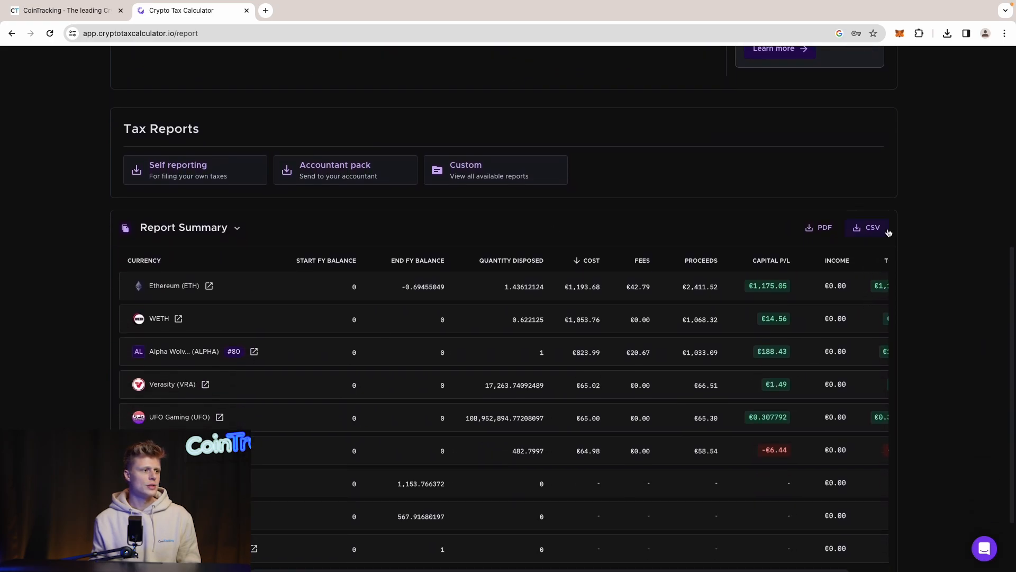
{"action": "left_click", "coordinate": [204, 236]}
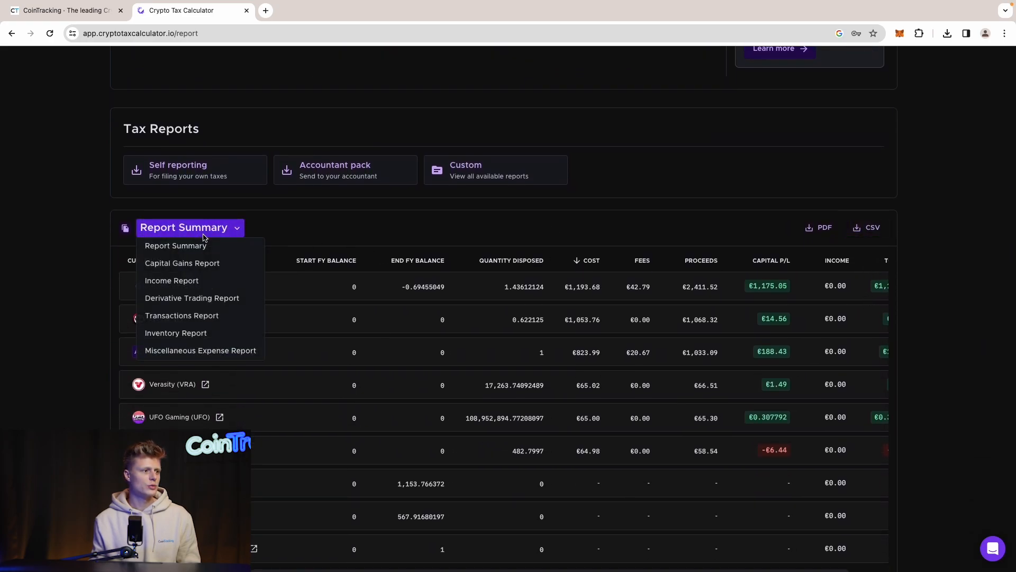
{"action": "left_click", "coordinate": [204, 317]}
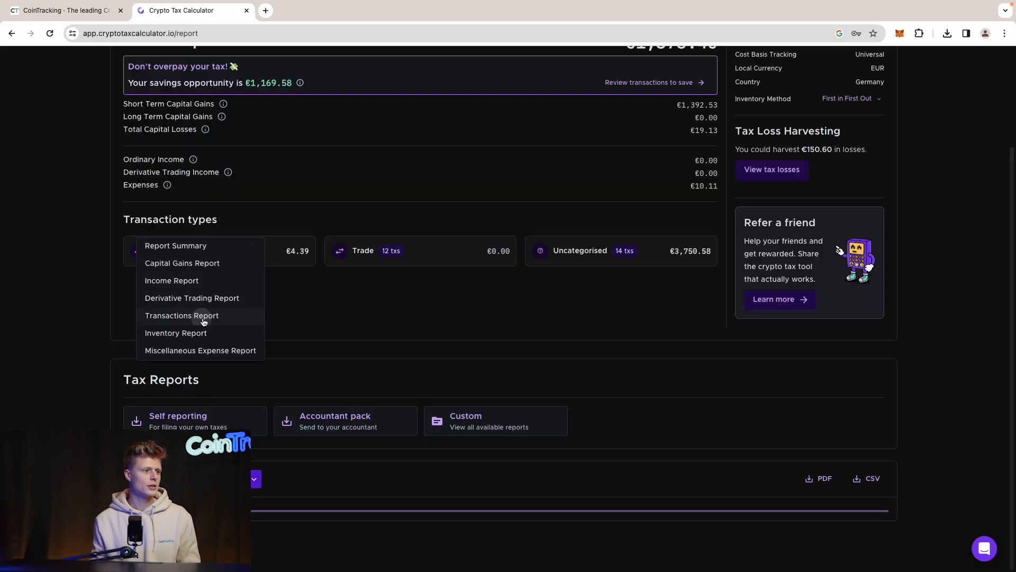
{"action": "scroll", "coordinate": [327, 283], "scroll_direction": "down", "scroll_amount": 6}
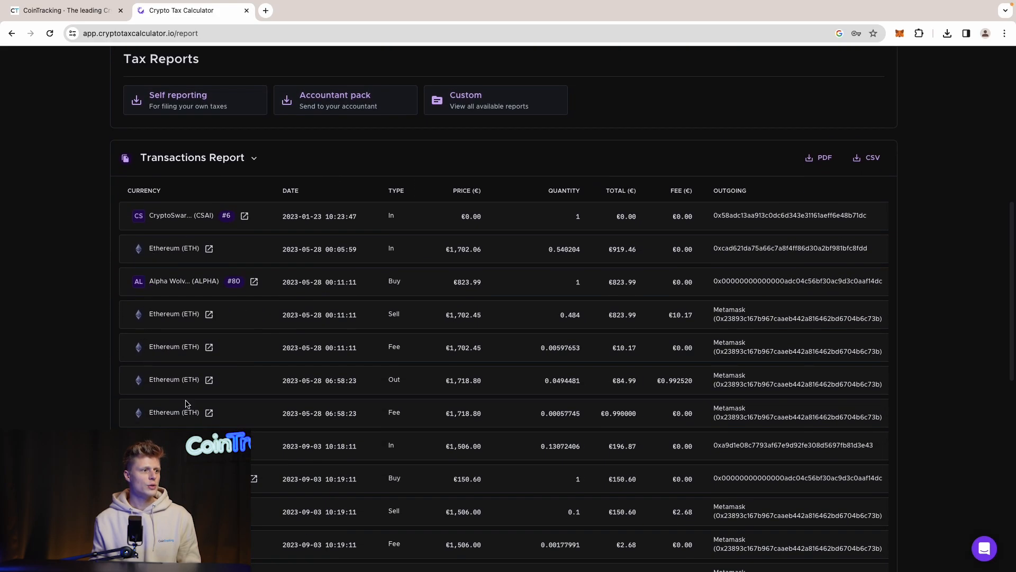
{"action": "left_click", "coordinate": [885, 165]}
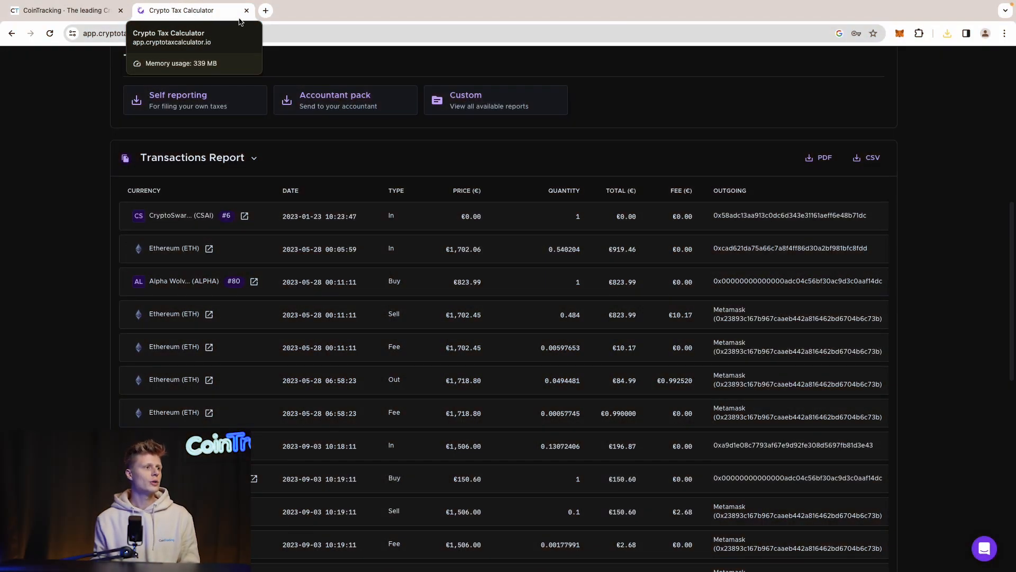
Step: Close the Crypto Tax Calculator page, go to CoinTracking's Excel bulk import and download the CoinTracking_Excel_Import.xls template
{"action": "left_click", "coordinate": [247, 10]}
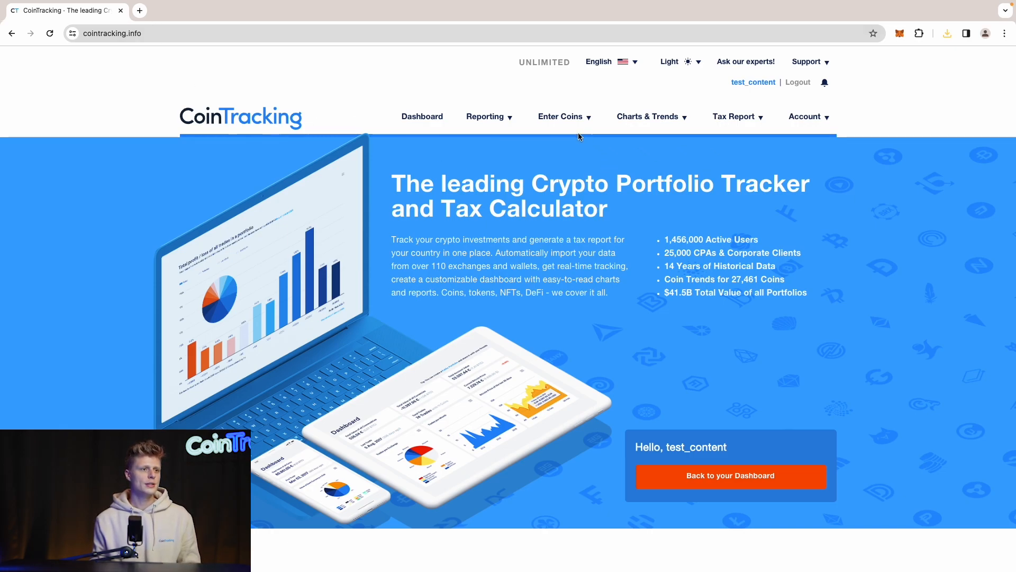
{"action": "mouse_move", "coordinate": [566, 125]}
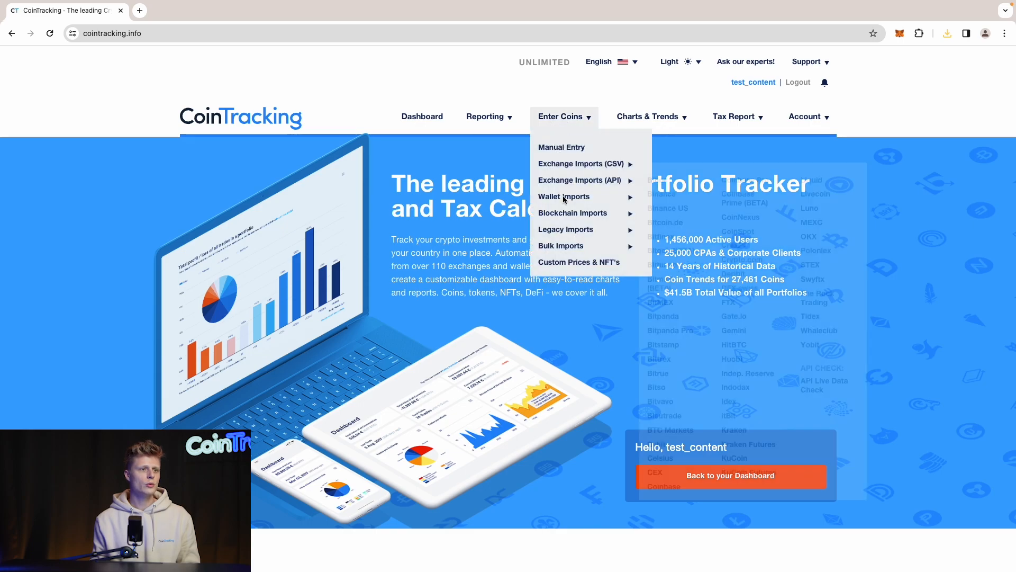
{"action": "mouse_move", "coordinate": [587, 250]}
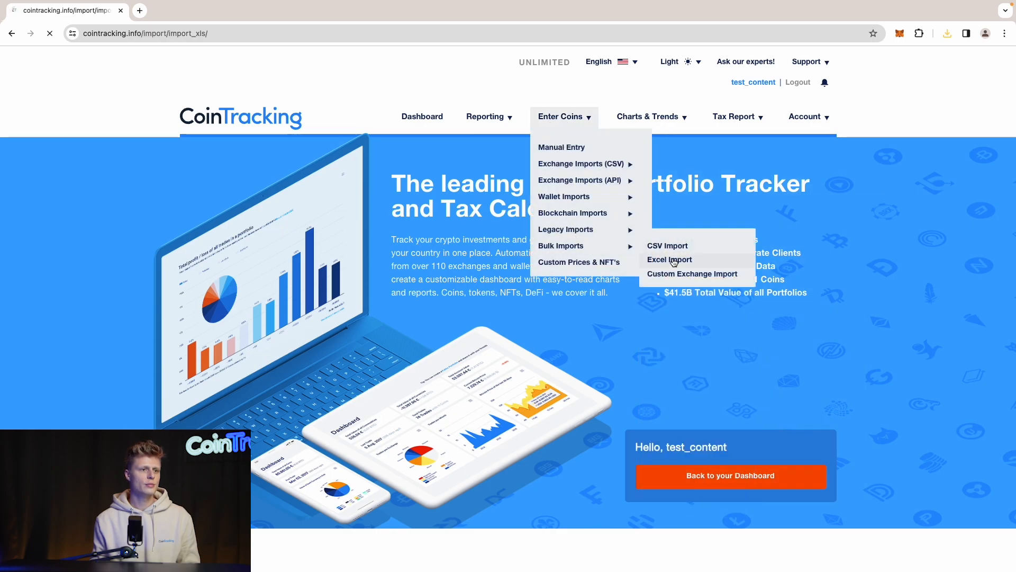
{"action": "scroll", "coordinate": [322, 278], "scroll_direction": "down", "scroll_amount": 6}
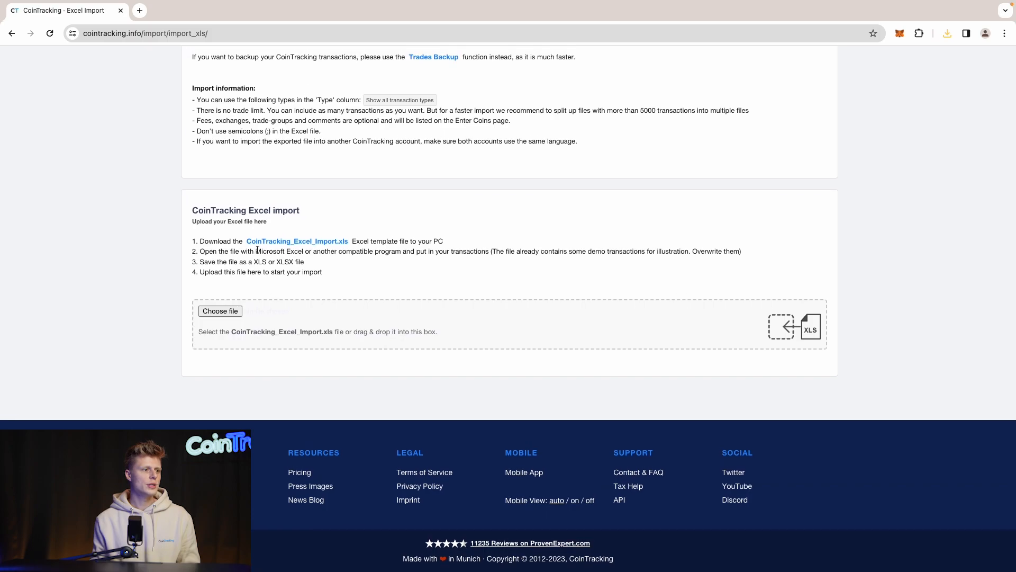
{"action": "left_click", "coordinate": [341, 244]}
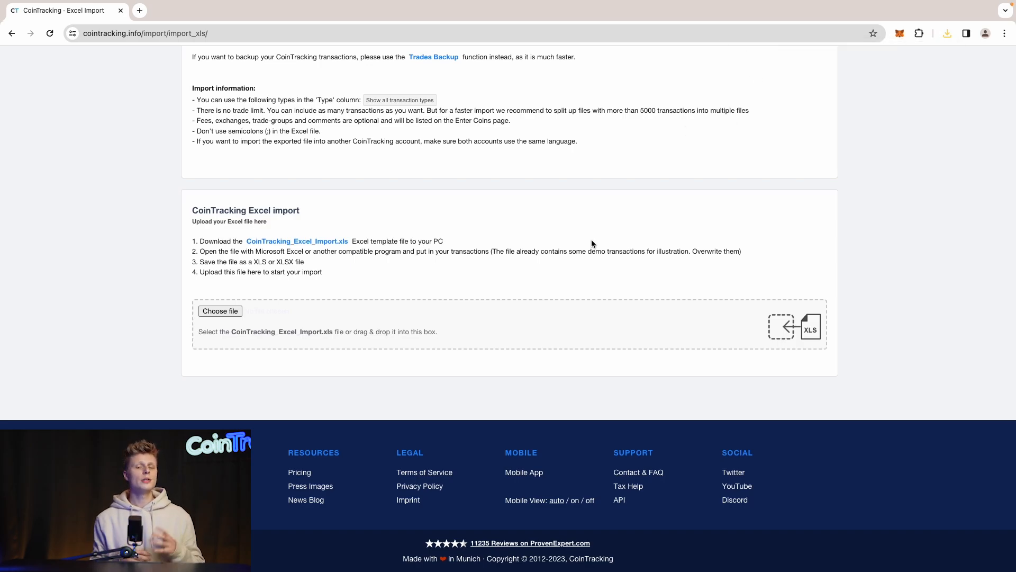
Step: Switch to Finder's Downloads folder, delete the CSV report, and open the CTC transactions XLSX report and CoinTracking_Excel_Import.xls in Excel
{"action": "key", "text": "ctrl+Left"}
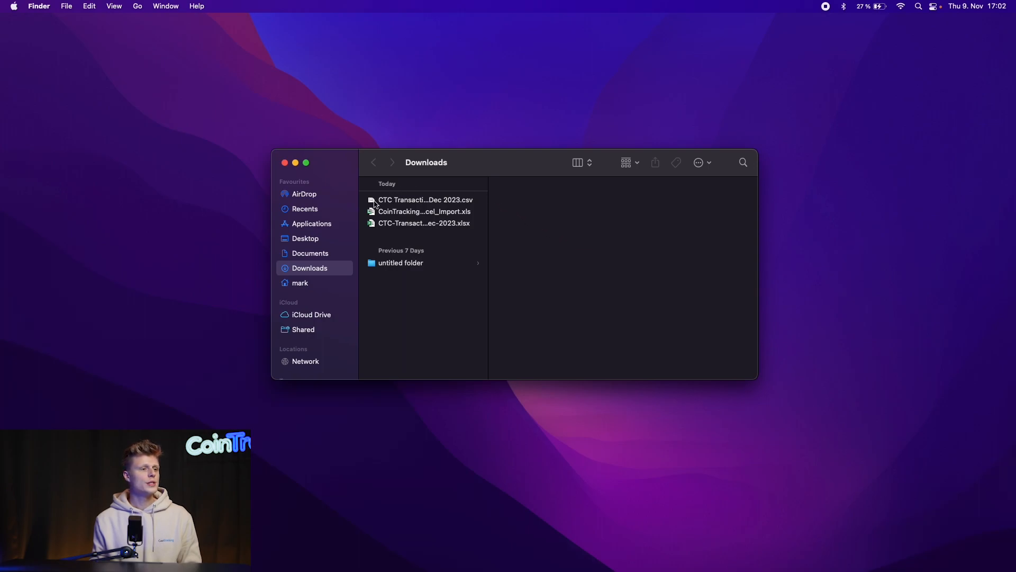
{"action": "left_click", "coordinate": [473, 201]}
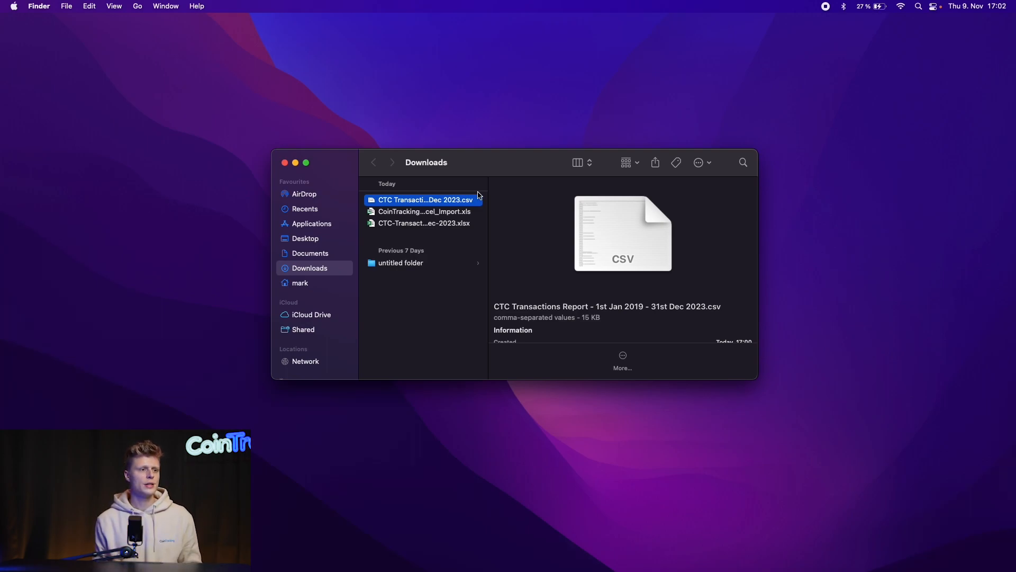
{"action": "key", "text": "super+BackSpace"}
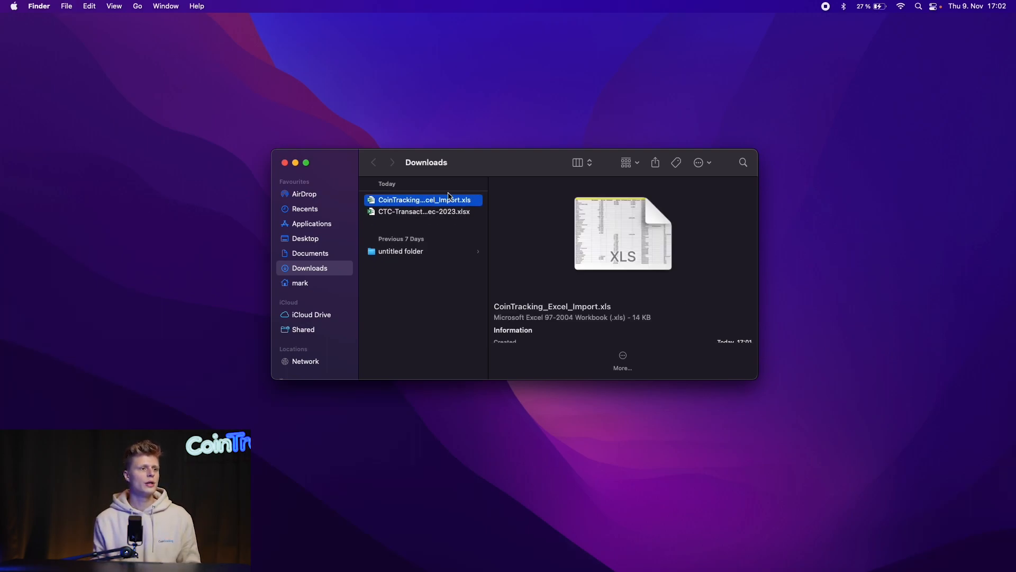
{"action": "left_click", "coordinate": [401, 212]}
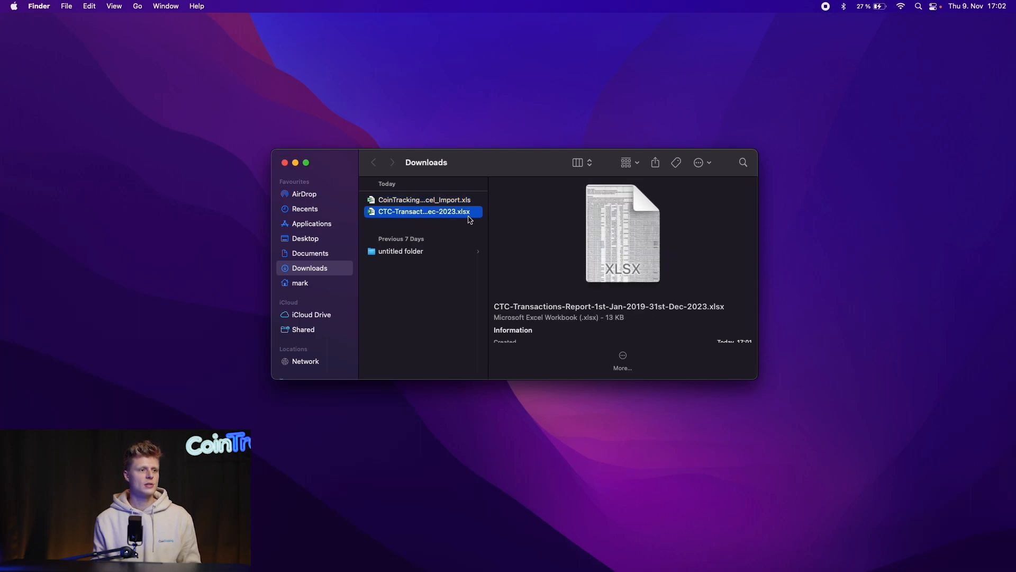
{"action": "left_click", "coordinate": [413, 201]}
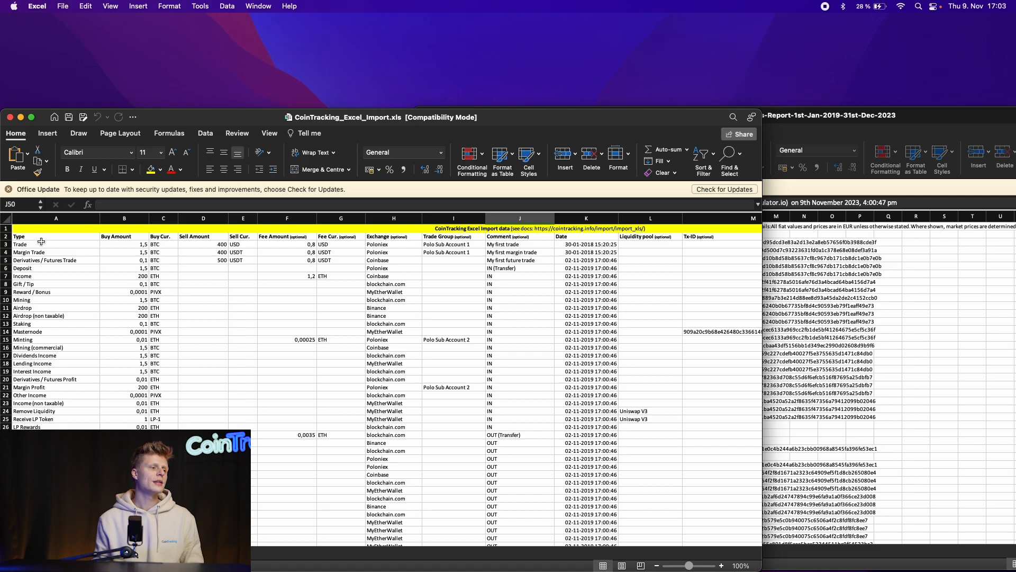
Step: Clear all demo transactions from row 3 downward in CoinTracking_Excel_Import.xls, keeping the two header rows
{"action": "left_click_drag", "start_coordinate": [55, 249], "coordinate": [71, 389]}
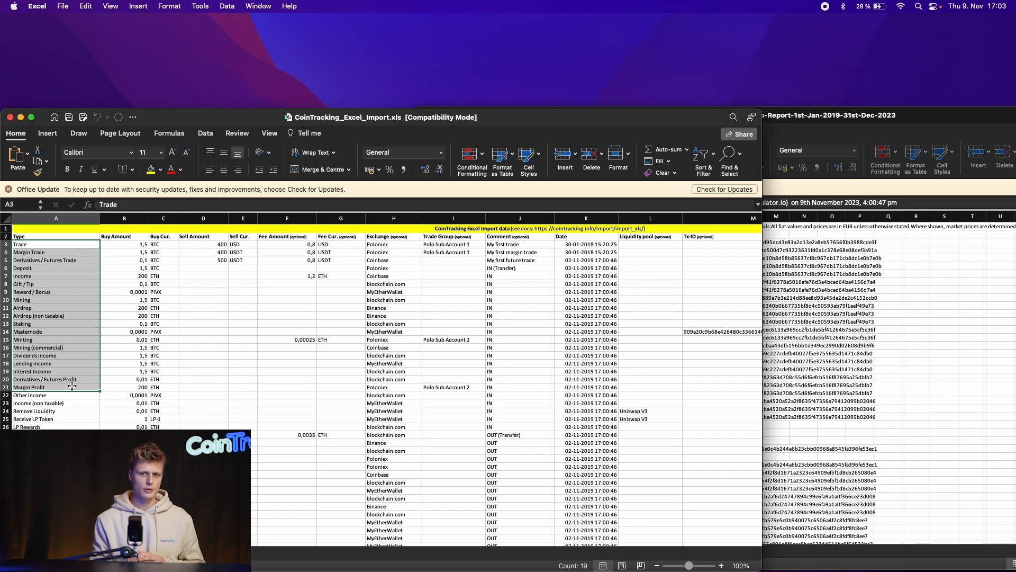
{"action": "left_click", "coordinate": [5, 244]}
{"action": "left_click_drag", "start_coordinate": [6, 245], "coordinate": [5, 535]}
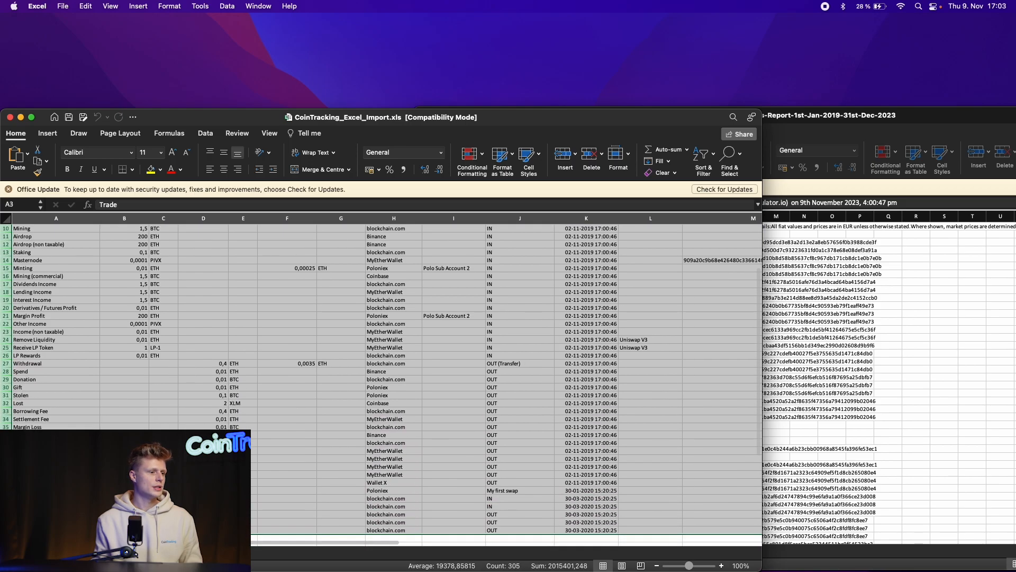
{"action": "right_click", "coordinate": [4, 276]}
{"action": "left_click", "coordinate": [35, 348]}
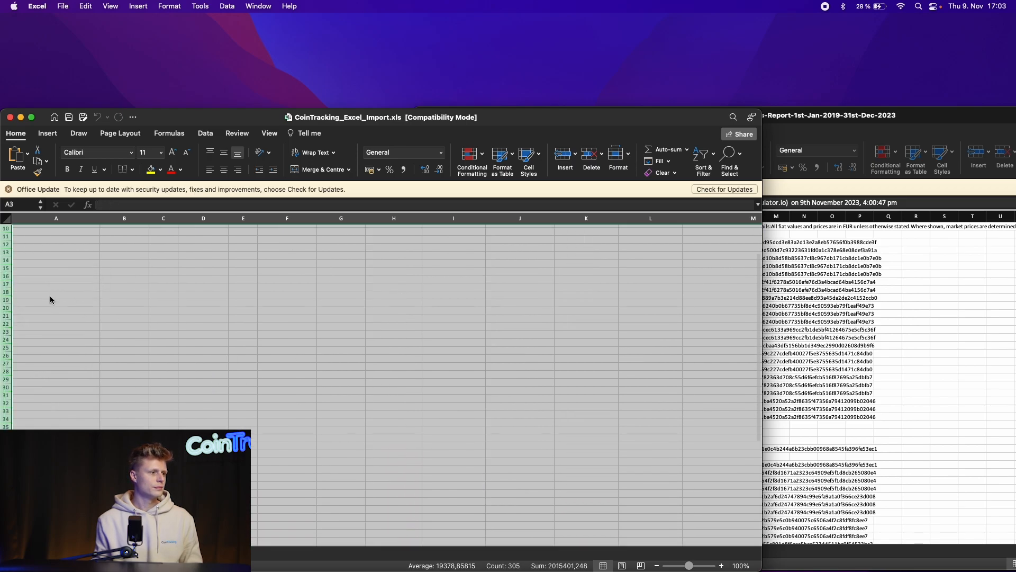
{"action": "left_click", "coordinate": [43, 244]}
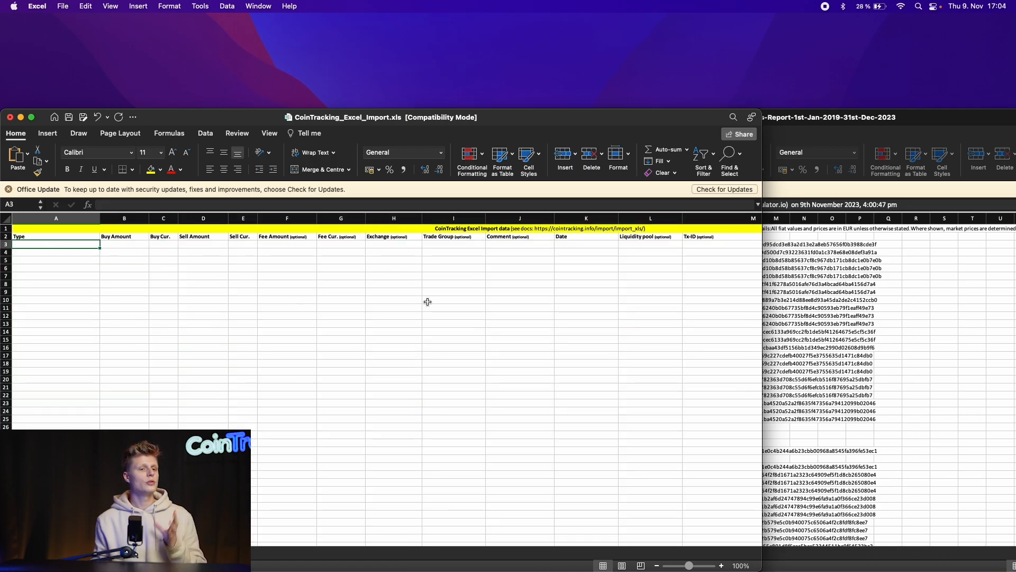
{"action": "left_click", "coordinate": [877, 293]}
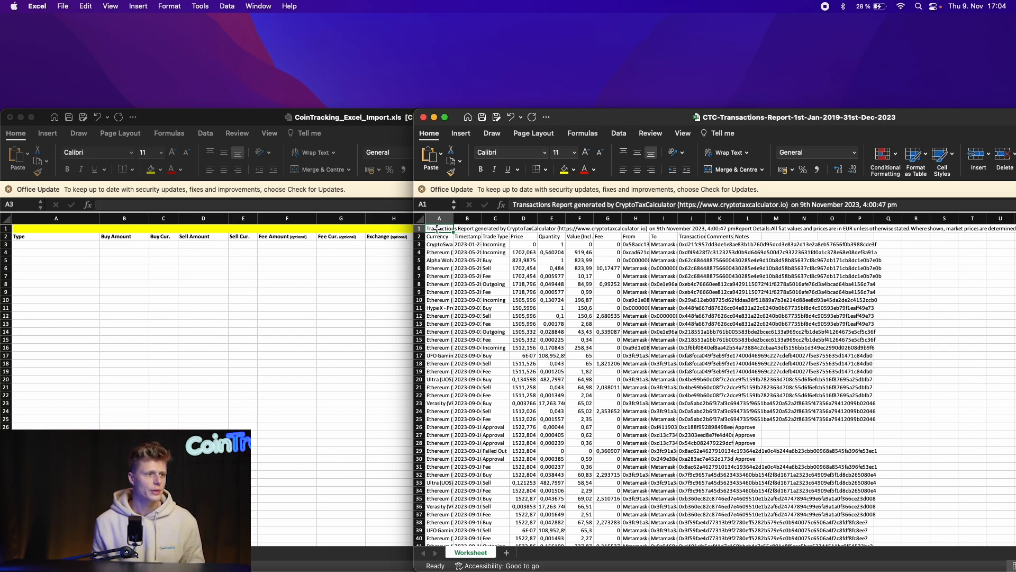
{"action": "key", "text": "Down"}
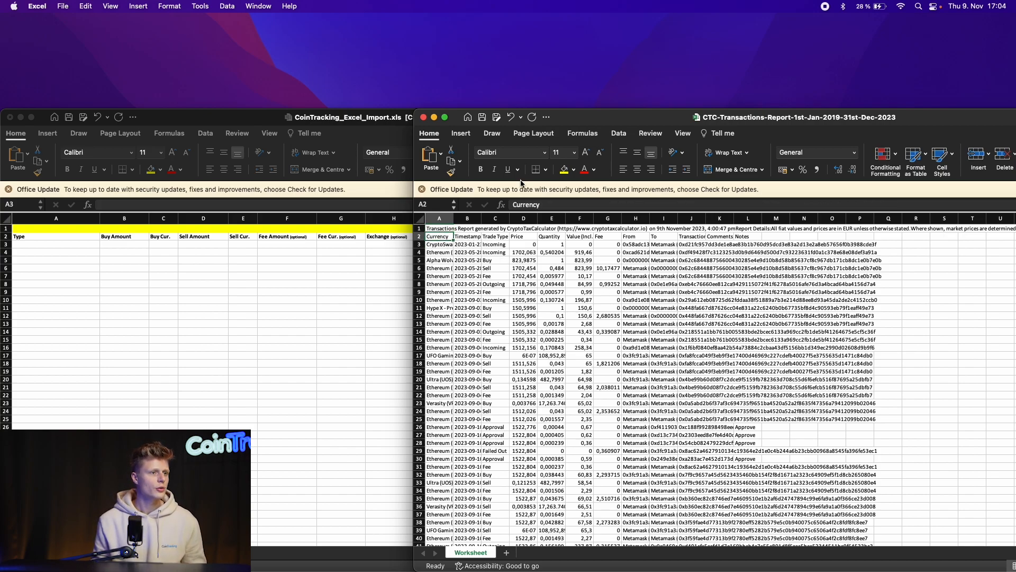
{"action": "left_click", "coordinate": [564, 169]}
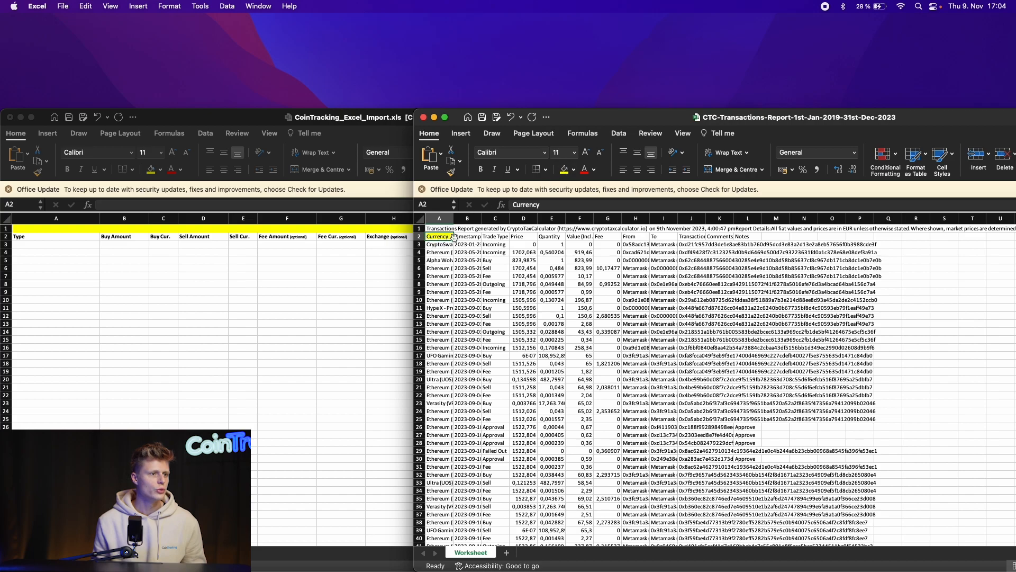
{"action": "left_click", "coordinate": [468, 237]}
{"action": "left_click", "coordinate": [564, 169]}
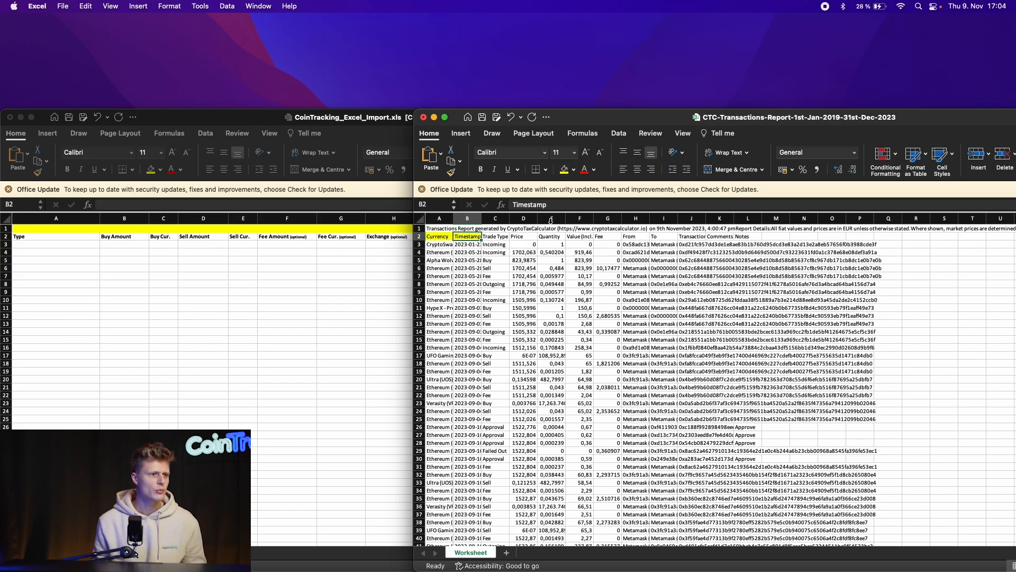
{"action": "left_click", "coordinate": [500, 237]}
{"action": "left_click", "coordinate": [565, 174]}
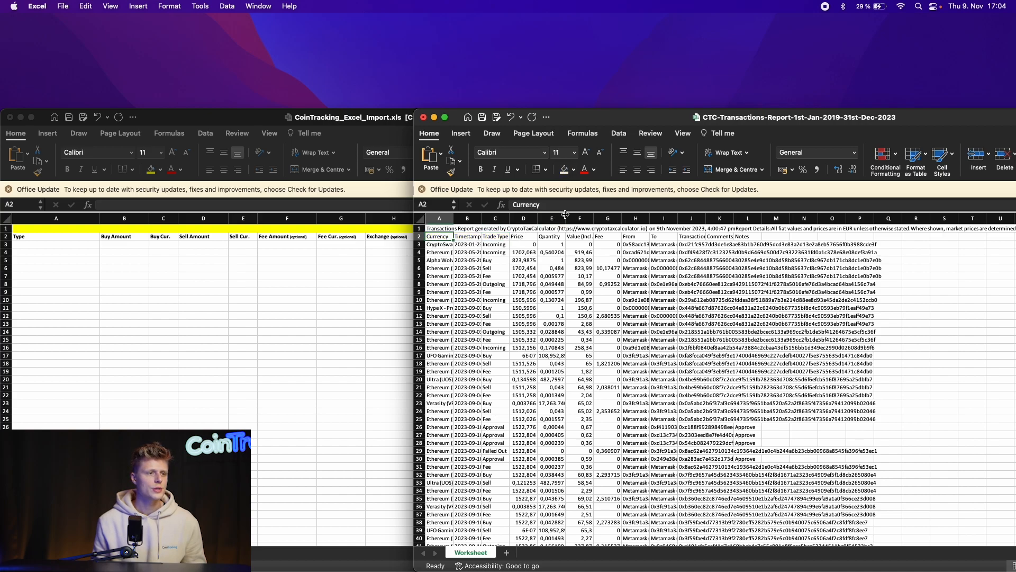
Step: Highlight the Currency, Timestamp and Trade Type header cells in row 2 of the CTC transactions report with yellow fill
{"action": "left_click", "coordinate": [574, 170]}
{"action": "left_click", "coordinate": [597, 288]}
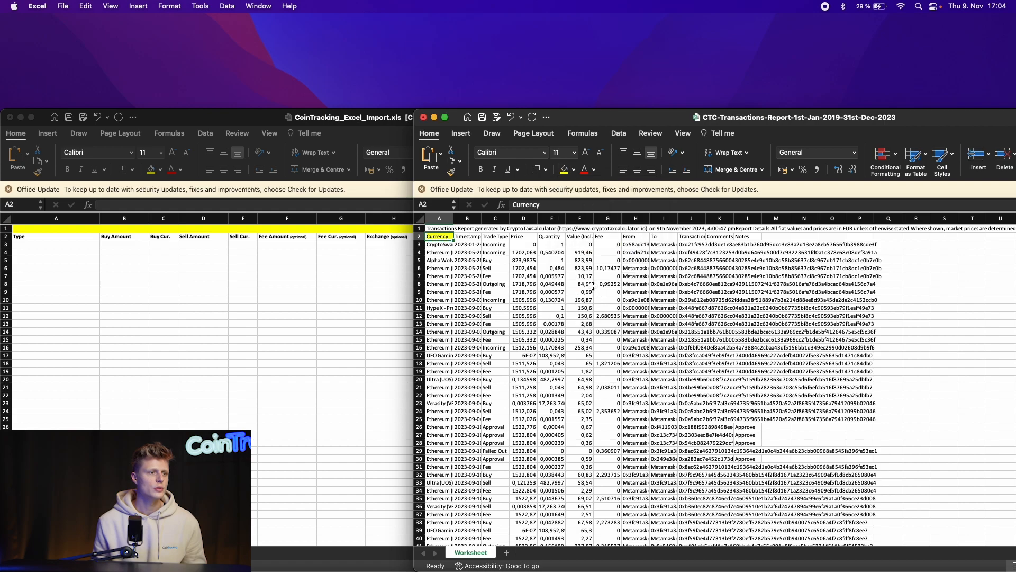
{"action": "left_click", "coordinate": [463, 238]}
{"action": "left_click", "coordinate": [565, 170]}
{"action": "left_click", "coordinate": [502, 238]}
{"action": "left_click", "coordinate": [565, 172]}
Step: Highlight the Quantity, Fee, Transaction Id and Comments header cells in row 2 with yellow fill and check the From column entries
{"action": "left_click", "coordinate": [526, 234]}
{"action": "left_click", "coordinate": [550, 236]}
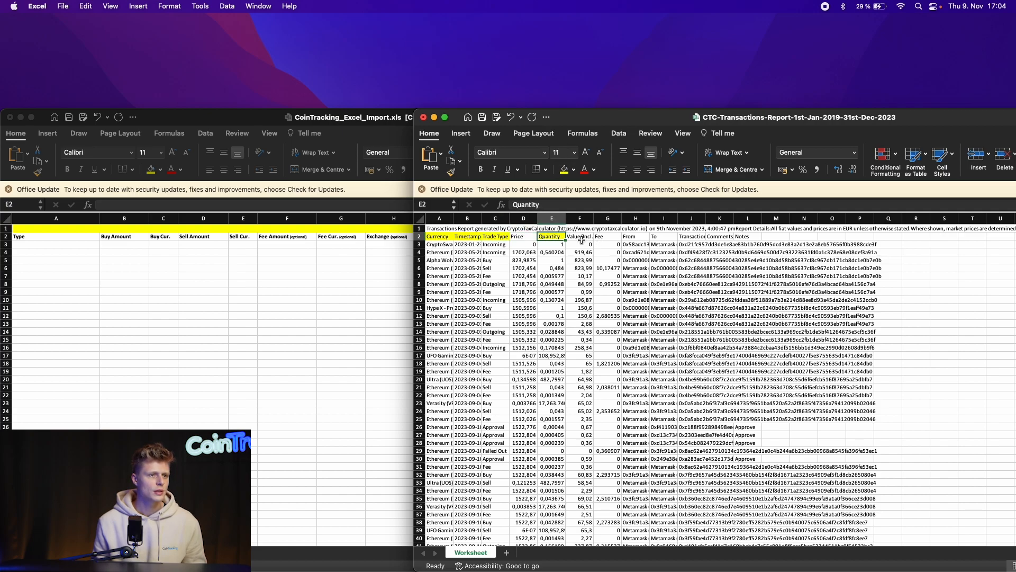
{"action": "left_click", "coordinate": [616, 236]}
{"action": "left_click", "coordinate": [565, 170]}
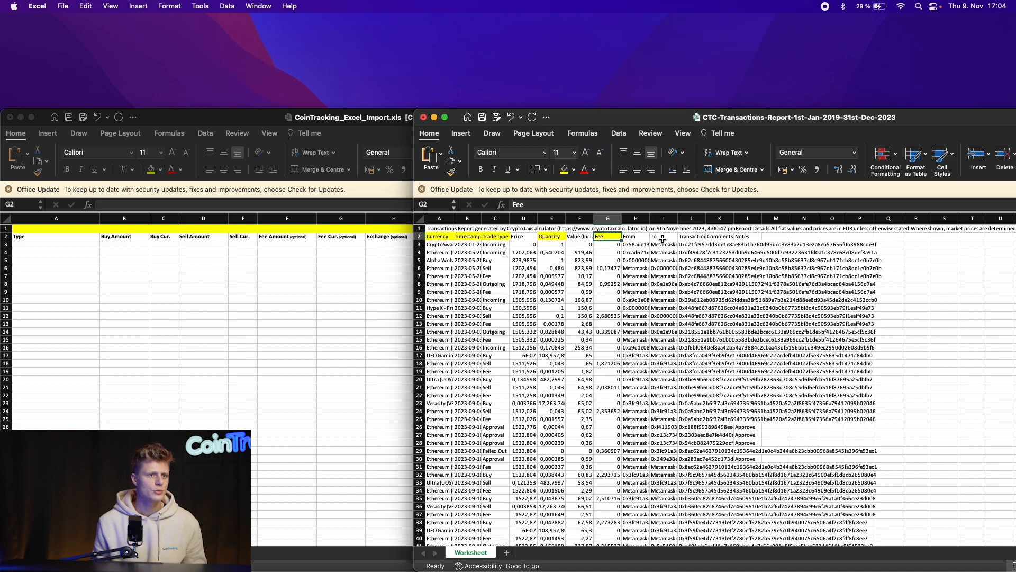
{"action": "left_click", "coordinate": [684, 237]}
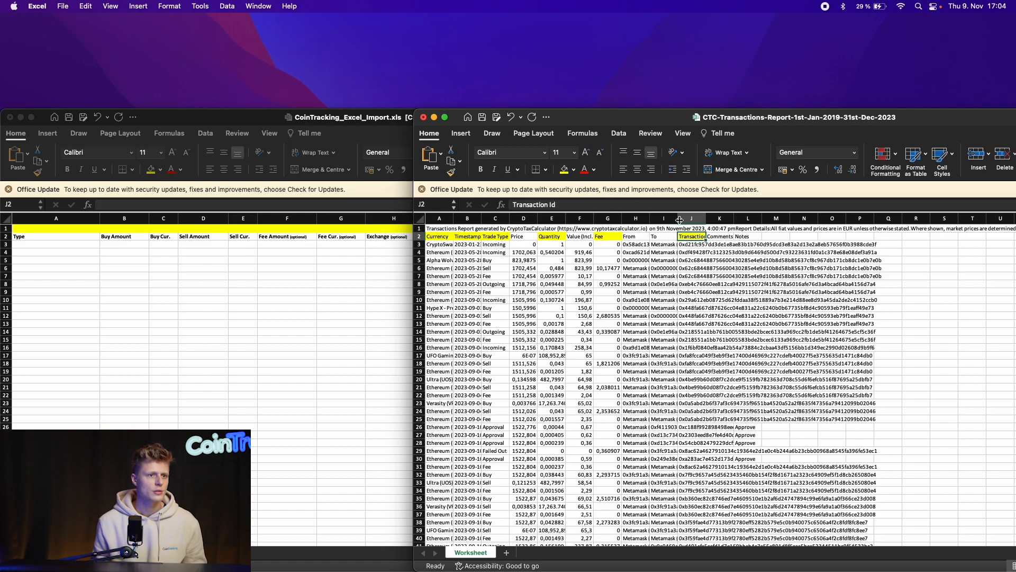
{"action": "left_click", "coordinate": [713, 237]}
{"action": "left_click", "coordinate": [562, 174]}
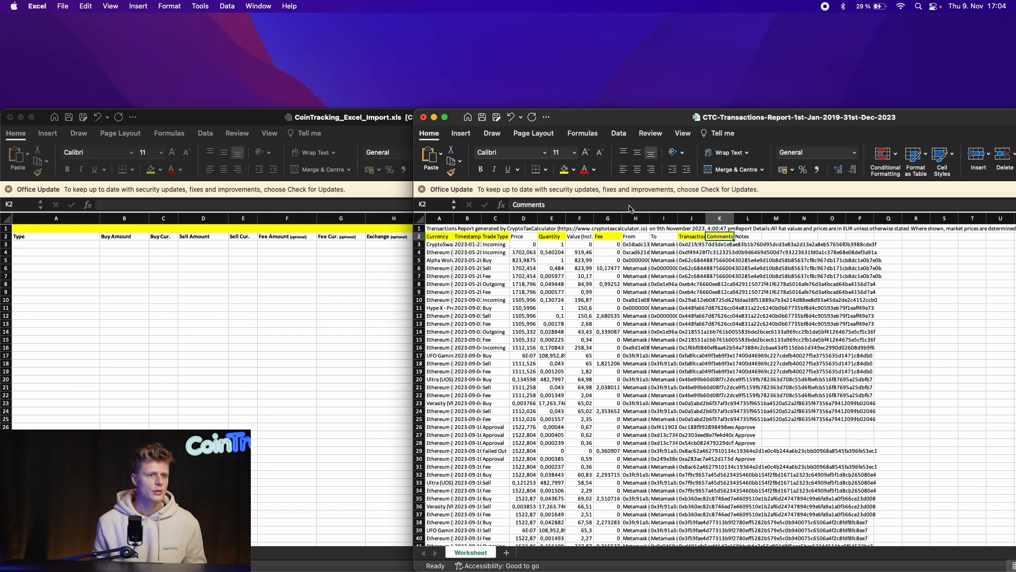
{"action": "left_click", "coordinate": [753, 238]}
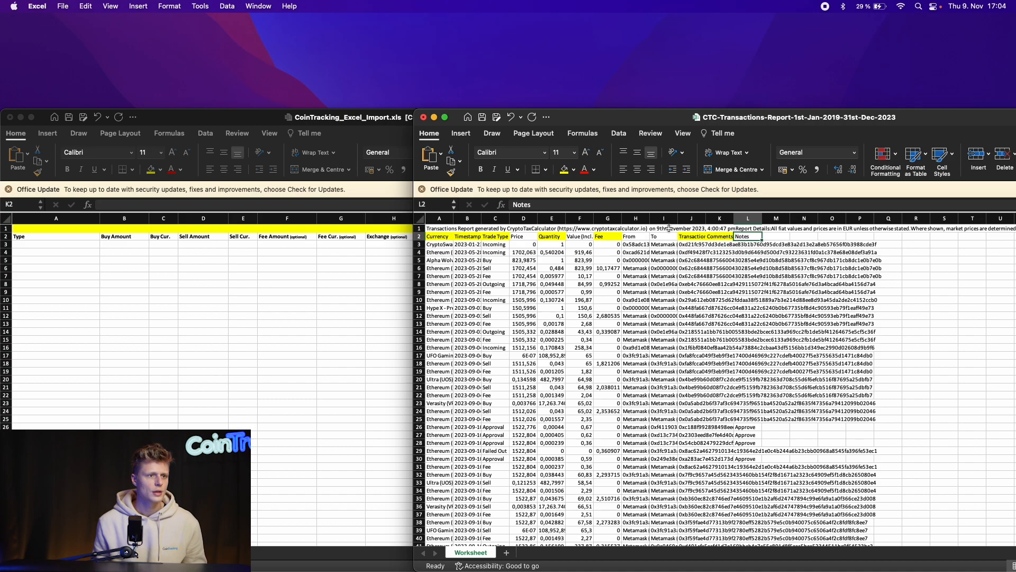
{"action": "left_click", "coordinate": [628, 239]}
{"action": "scroll", "coordinate": [631, 286], "scroll_direction": "down", "scroll_amount": 2}
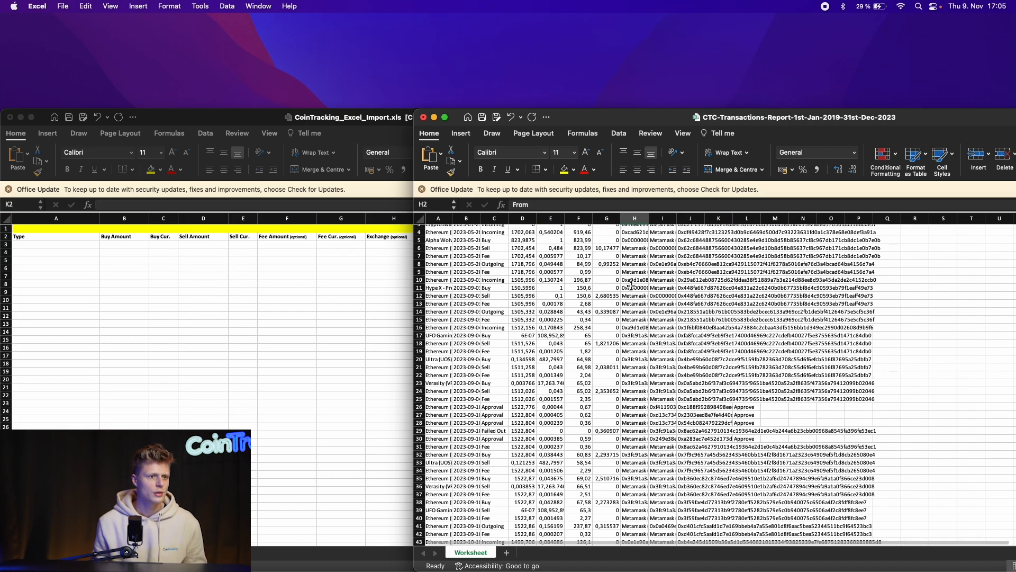
{"action": "scroll", "coordinate": [631, 286], "scroll_direction": "up", "scroll_amount": 3}
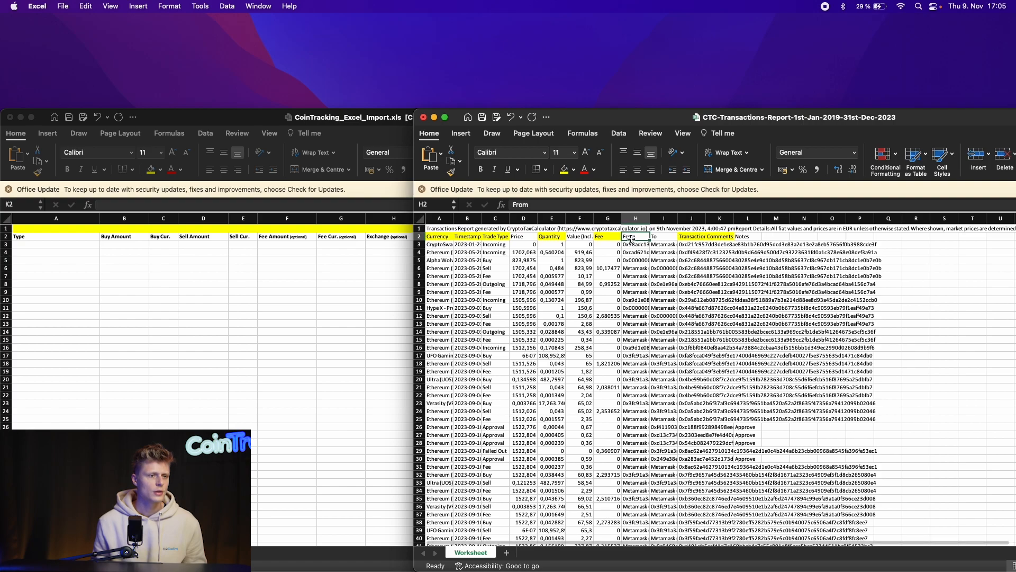
Step: Copy the CTC report's Currency column data into the Buy Cur. column of CoinTracking_Excel_Import.xls, starting at C3
{"action": "left_click", "coordinate": [444, 245]}
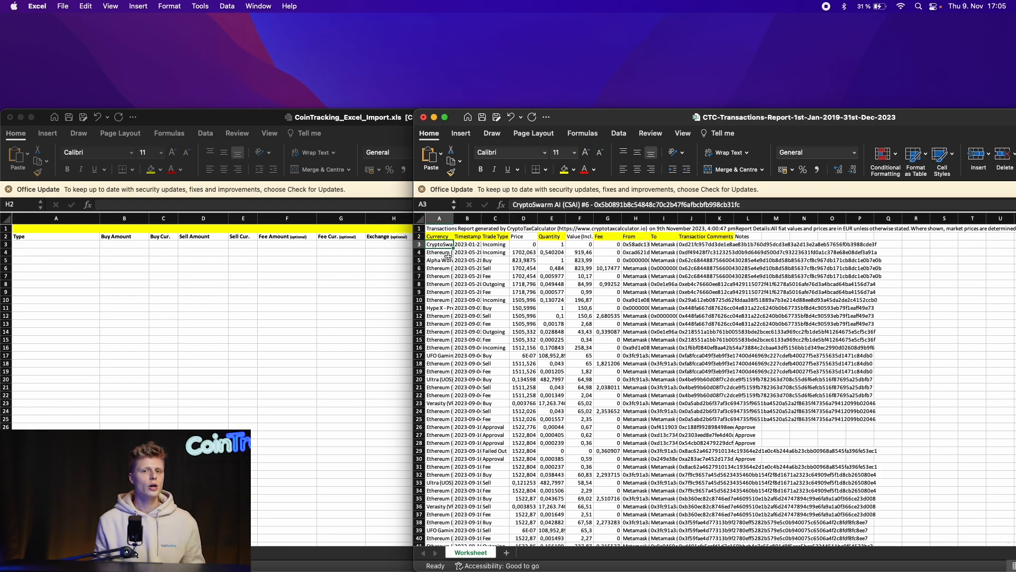
{"action": "left_click_drag", "start_coordinate": [444, 244], "coordinate": [439, 527]}
{"action": "key", "text": "super+c"}
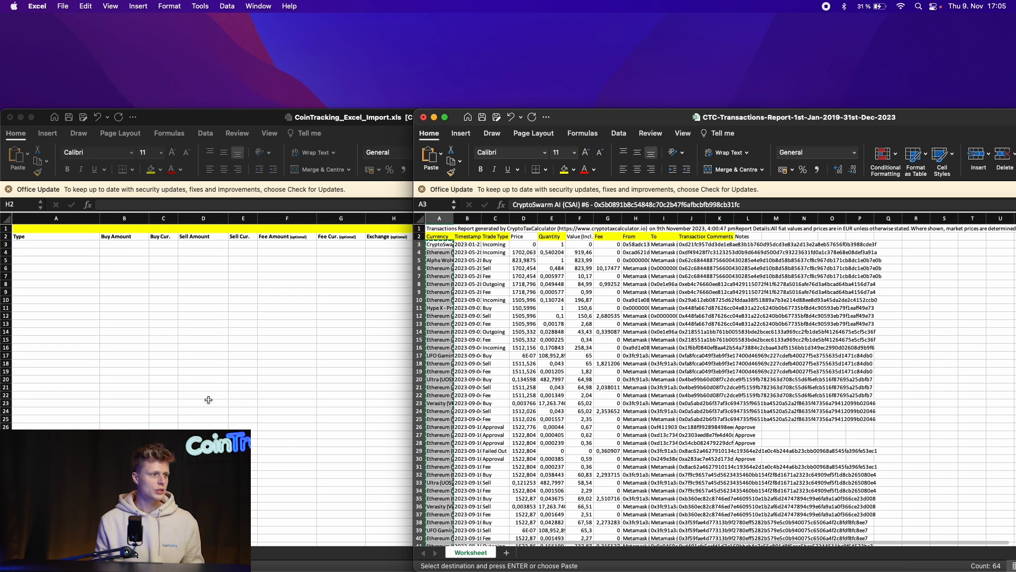
{"action": "left_click", "coordinate": [212, 401]}
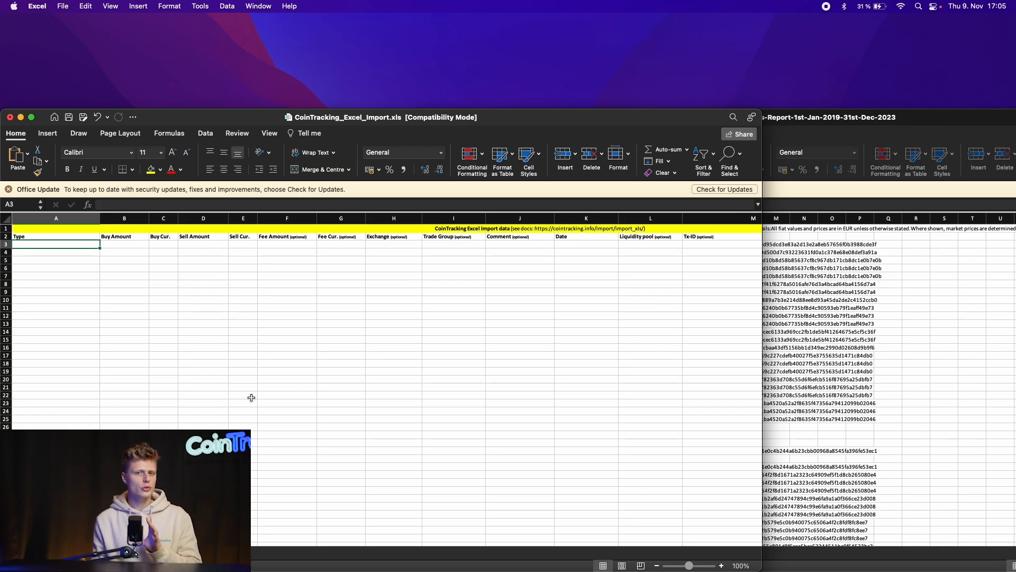
{"action": "left_click", "coordinate": [165, 244]}
{"action": "key", "text": "super+v"}
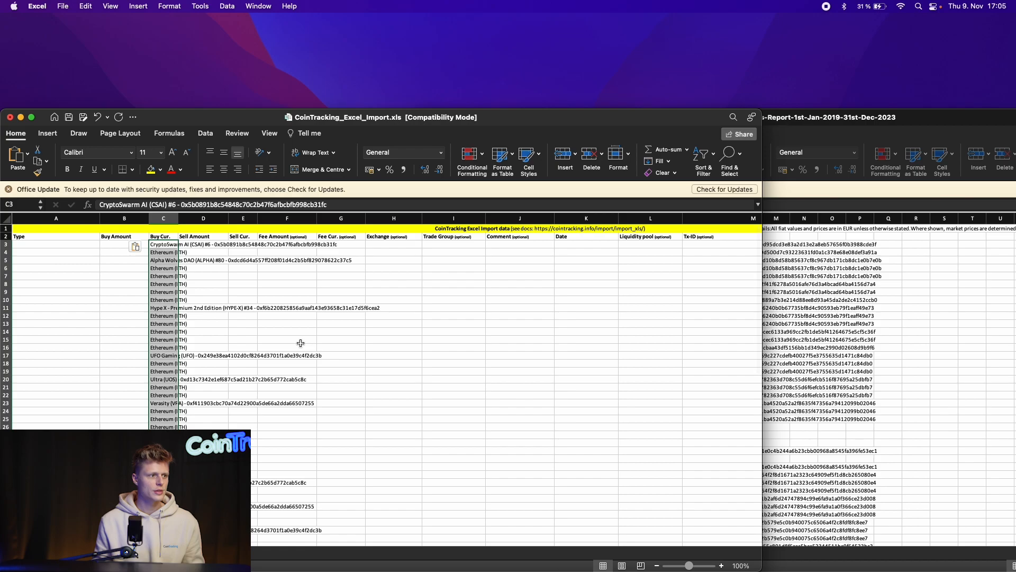
Step: Copy the CTC report's Timestamp column data into the import template's Date column, starting at K3
{"action": "left_click", "coordinate": [822, 315]}
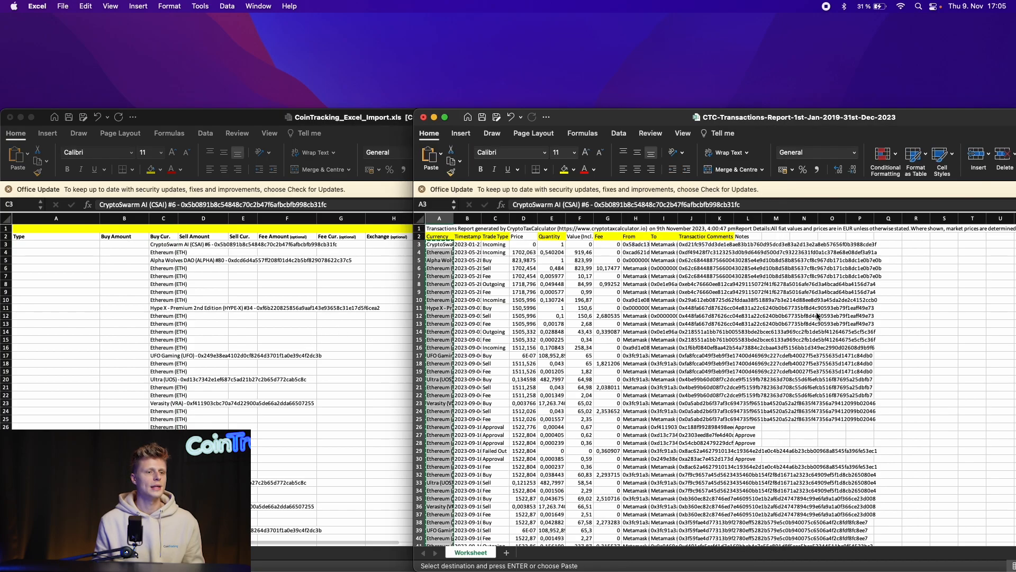
{"action": "left_click_drag", "start_coordinate": [466, 245], "coordinate": [462, 527]}
{"action": "key", "text": "super+c"}
{"action": "left_click", "coordinate": [339, 386]}
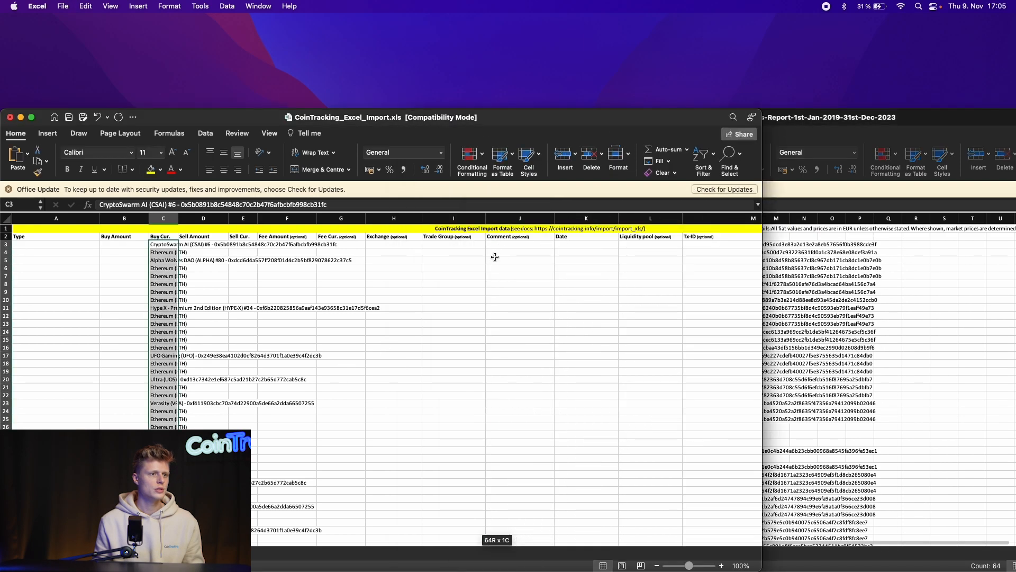
{"action": "left_click", "coordinate": [599, 245]}
{"action": "key", "text": "super+v"}
Step: Copy the CTC report's Trade Type column data into the import template's Type column, starting at A3
{"action": "left_click", "coordinate": [778, 312]}
{"action": "left_click", "coordinate": [506, 245]}
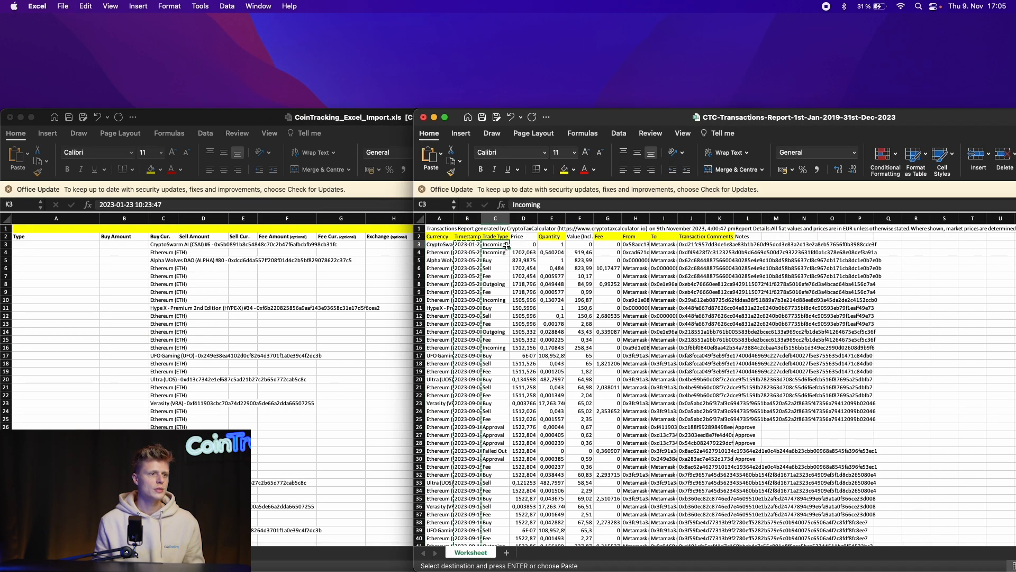
{"action": "left_click_drag", "start_coordinate": [495, 246], "coordinate": [489, 530]}
{"action": "key", "text": "super+c"}
{"action": "left_click", "coordinate": [84, 278]}
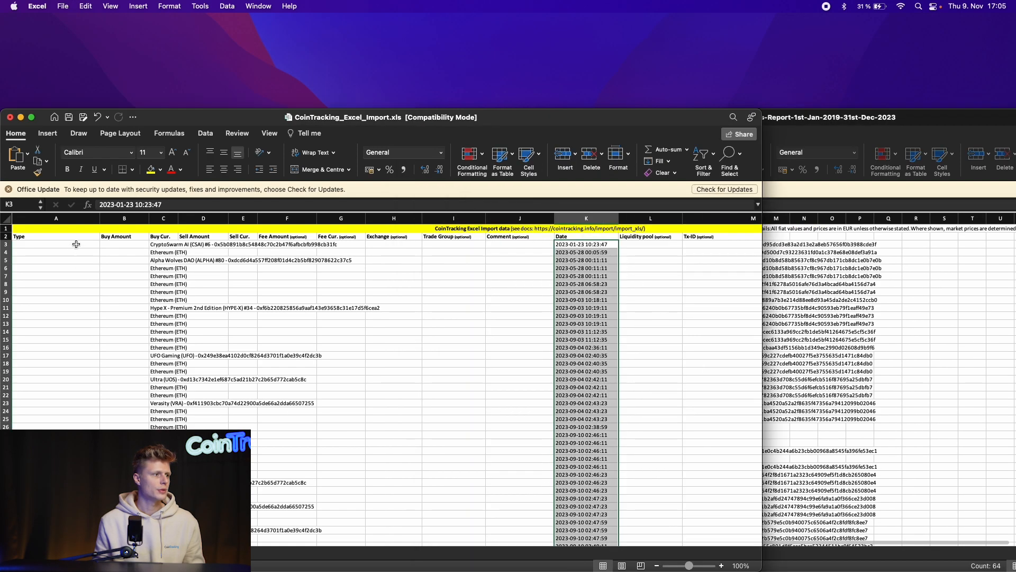
{"action": "left_click", "coordinate": [75, 245]}
{"action": "key", "text": "super+v"}
Step: Copy the CTC report's Quantity column data into the import template's Buy Amount column, starting at B3
{"action": "left_click", "coordinate": [832, 329]}
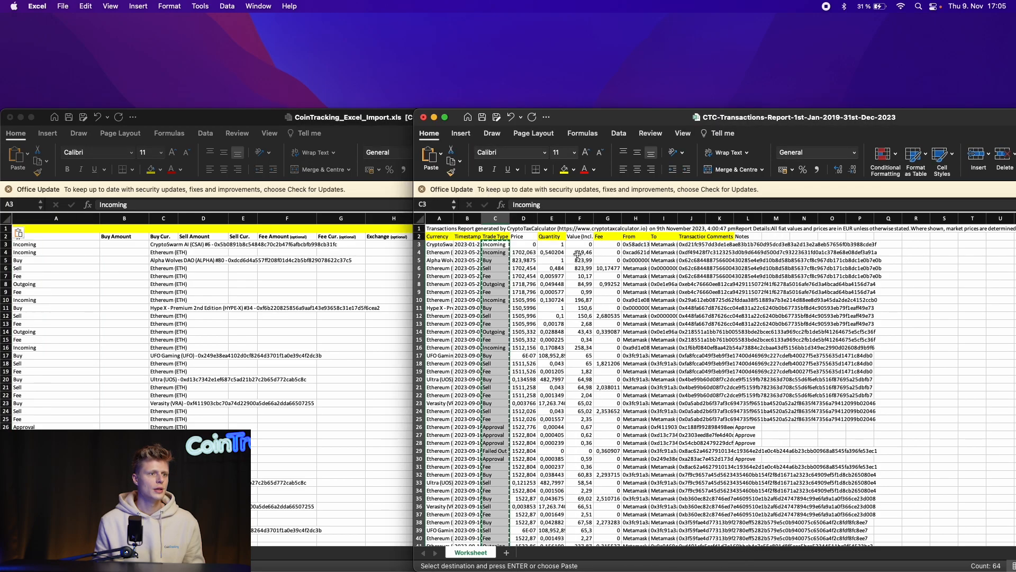
{"action": "left_click_drag", "start_coordinate": [551, 245], "coordinate": [548, 515]}
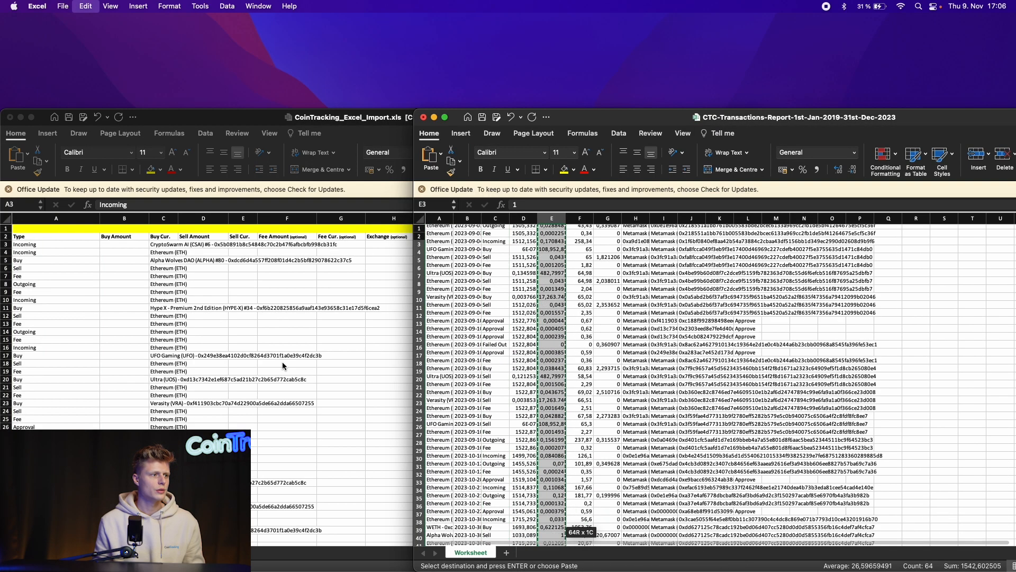
{"action": "key", "text": "super+c"}
{"action": "left_click", "coordinate": [126, 244]}
{"action": "left_click", "coordinate": [125, 244]}
{"action": "key", "text": "super+v"}
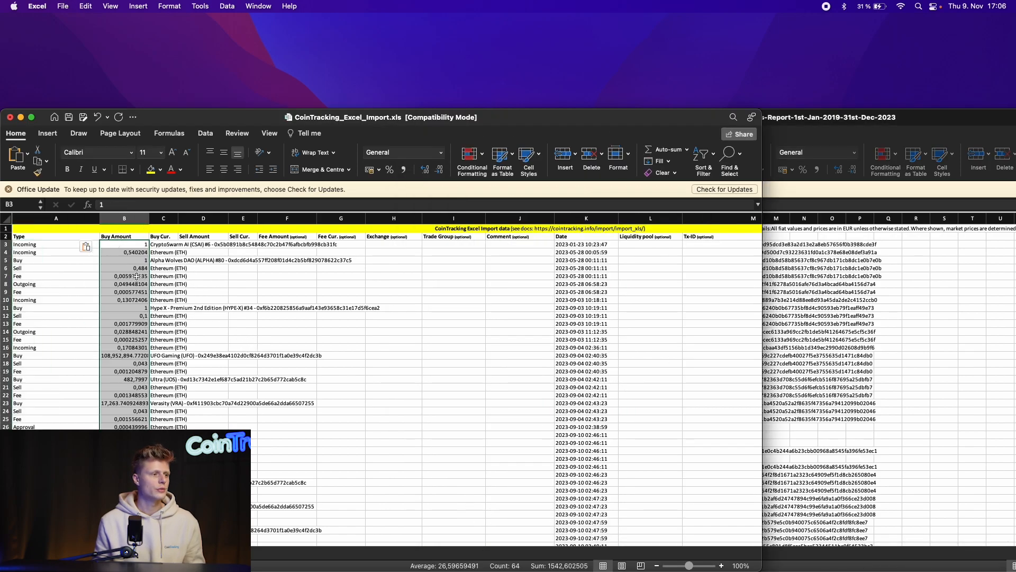
Step: Copy the CTC report's Fee column data into the import template's Fee Cur. column, starting at G3
{"action": "left_click", "coordinate": [883, 320]}
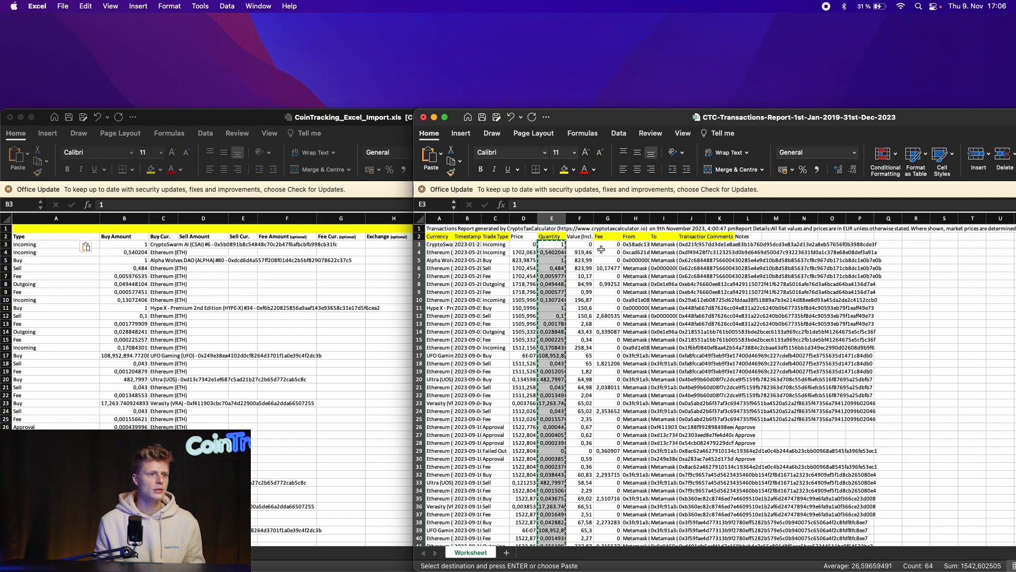
{"action": "left_click_drag", "start_coordinate": [609, 243], "coordinate": [599, 504]}
{"action": "left_click_drag", "start_coordinate": [597, 547], "coordinate": [600, 548]}
{"action": "key", "text": "super+c"}
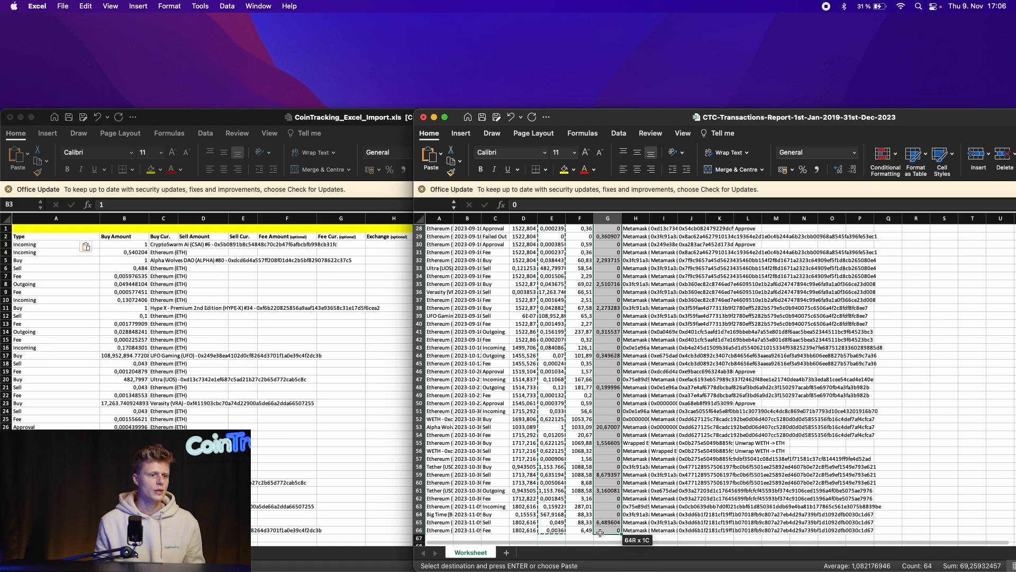
{"action": "scroll", "coordinate": [593, 508], "scroll_direction": "up", "scroll_amount": 10}
{"action": "left_click", "coordinate": [377, 365]}
{"action": "left_click", "coordinate": [365, 246]}
{"action": "key", "text": "super+v"}
Step: Copy the CTC report's From and To columns into the import template's Exchange and Trade Group columns, starting at H3
{"action": "left_click", "coordinate": [855, 348]}
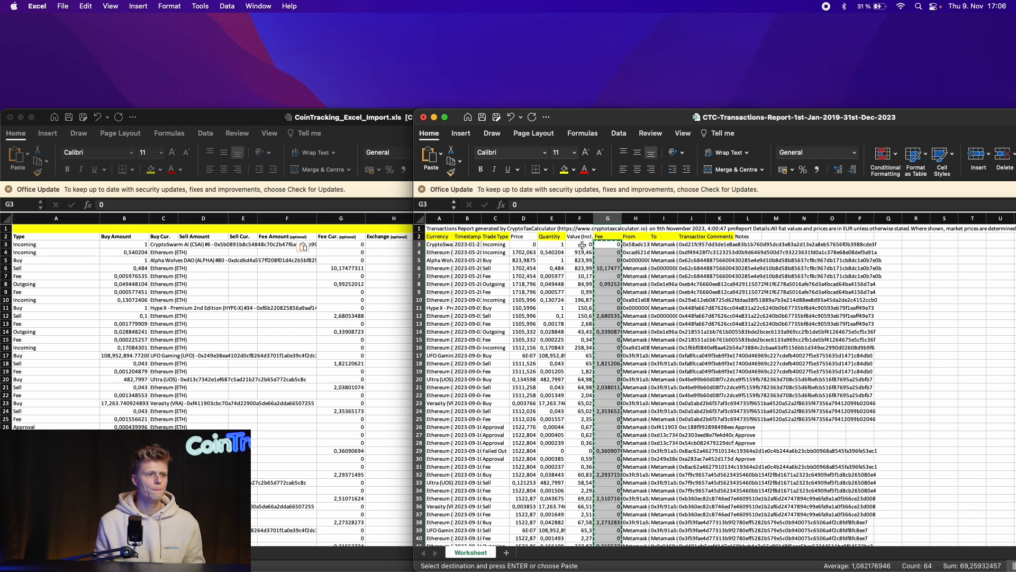
{"action": "left_click", "coordinate": [446, 245]}
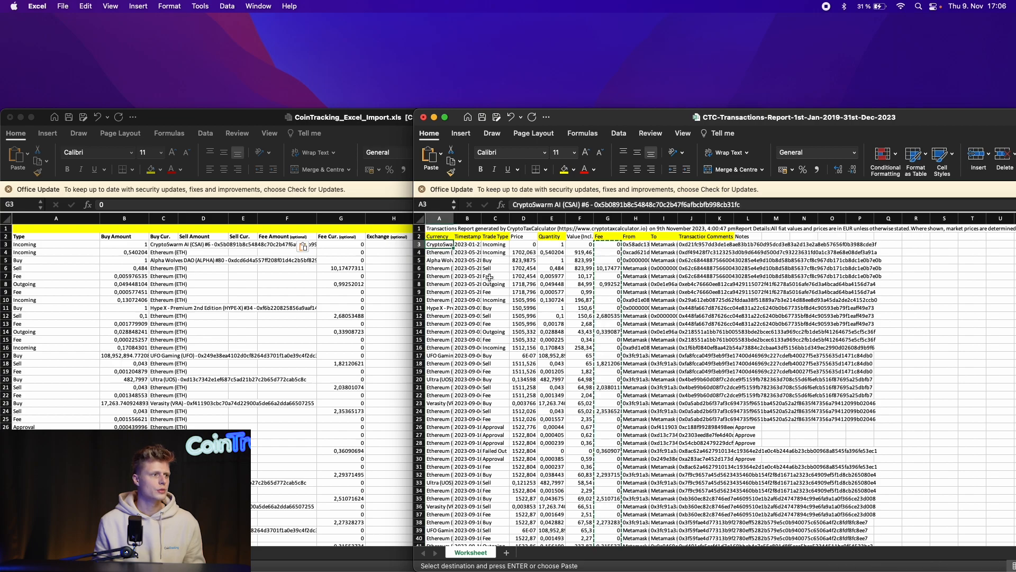
{"action": "left_click", "coordinate": [609, 245]}
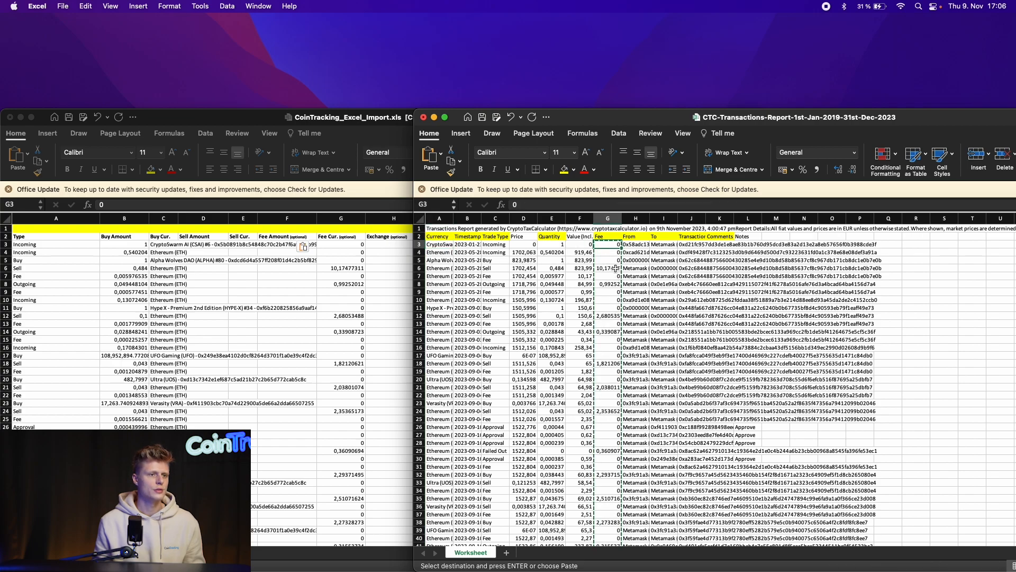
{"action": "left_click", "coordinate": [448, 246]}
{"action": "left_click", "coordinate": [607, 250]}
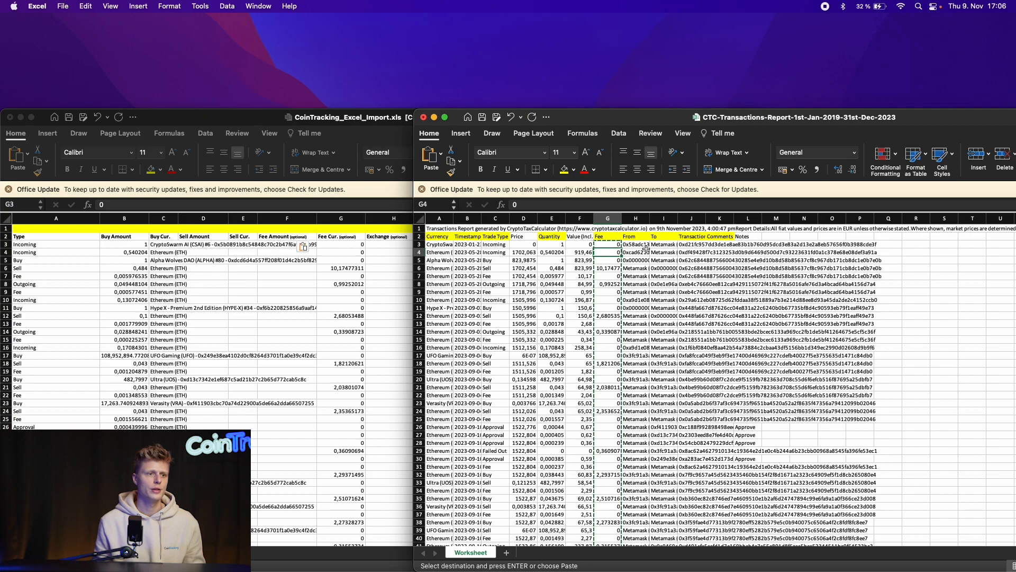
{"action": "left_click_drag", "start_coordinate": [639, 245], "coordinate": [661, 521]}
{"action": "key", "text": "super+c"}
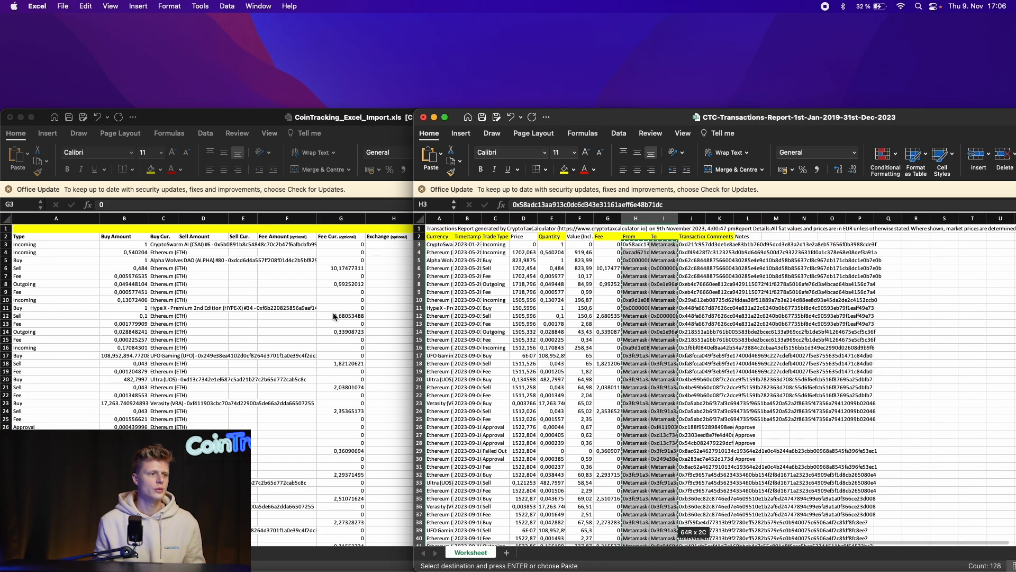
{"action": "left_click", "coordinate": [252, 251]}
{"action": "left_click", "coordinate": [379, 252]}
{"action": "left_click", "coordinate": [408, 244]}
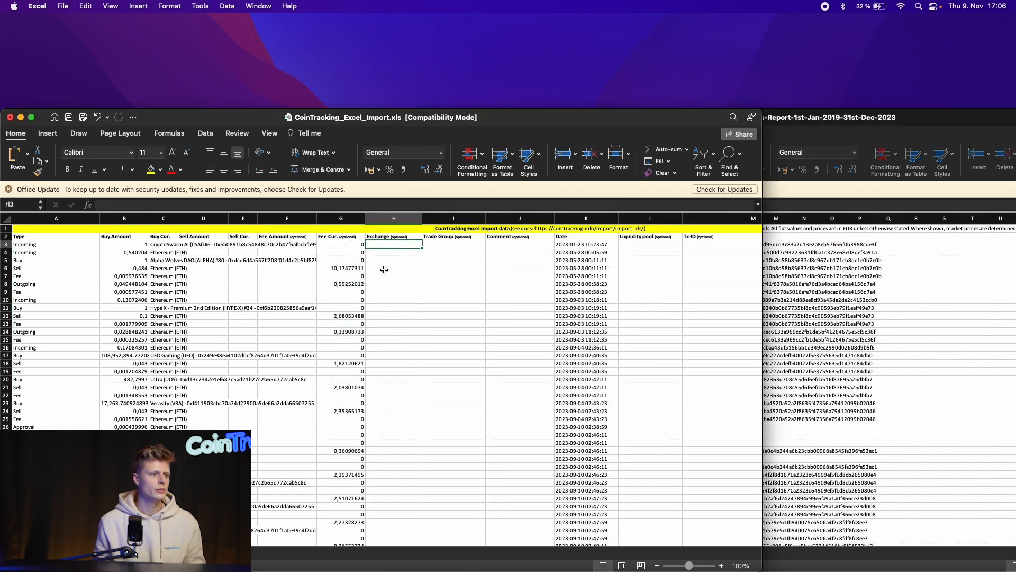
{"action": "key", "text": "super+v"}
Step: Copy the CTC report's Transaction Id column data into the import template's Tx-ID column, starting at M3
{"action": "left_click", "coordinate": [789, 316]}
{"action": "left_click_drag", "start_coordinate": [690, 245], "coordinate": [700, 524]}
{"action": "key", "text": "super+c"}
{"action": "left_click", "coordinate": [383, 372]}
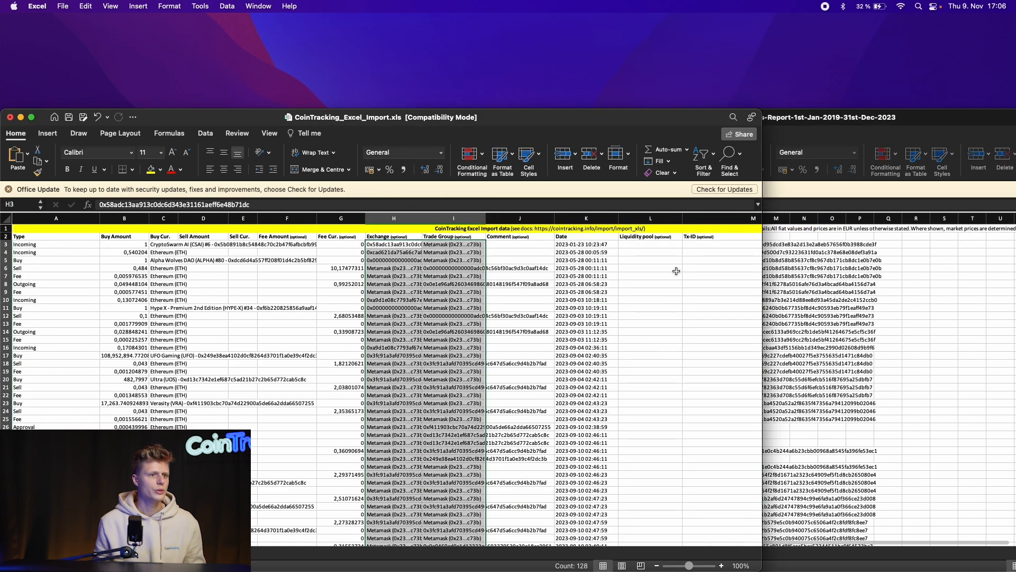
{"action": "scroll", "coordinate": [676, 271], "scroll_direction": "right", "scroll_amount": 5}
{"action": "left_click", "coordinate": [676, 245]}
{"action": "key", "text": "super+v"}
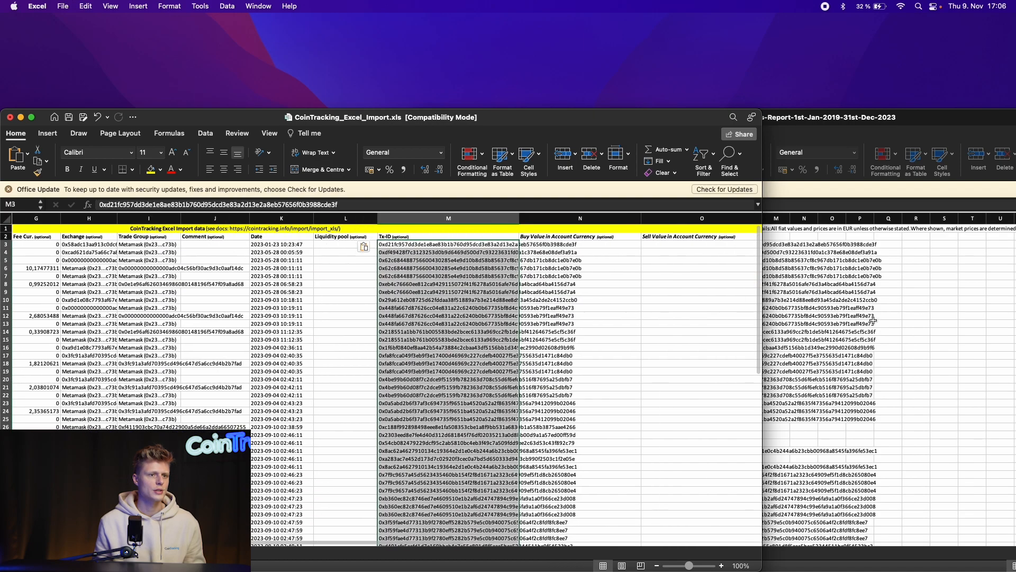
Step: Copy the CTC report's Comments column range into the import template's Comment column, starting at J3
{"action": "left_click", "coordinate": [872, 320]}
{"action": "left_click_drag", "start_coordinate": [712, 245], "coordinate": [730, 509]}
{"action": "scroll", "coordinate": [458, 432], "scroll_direction": "up", "scroll_amount": 10}
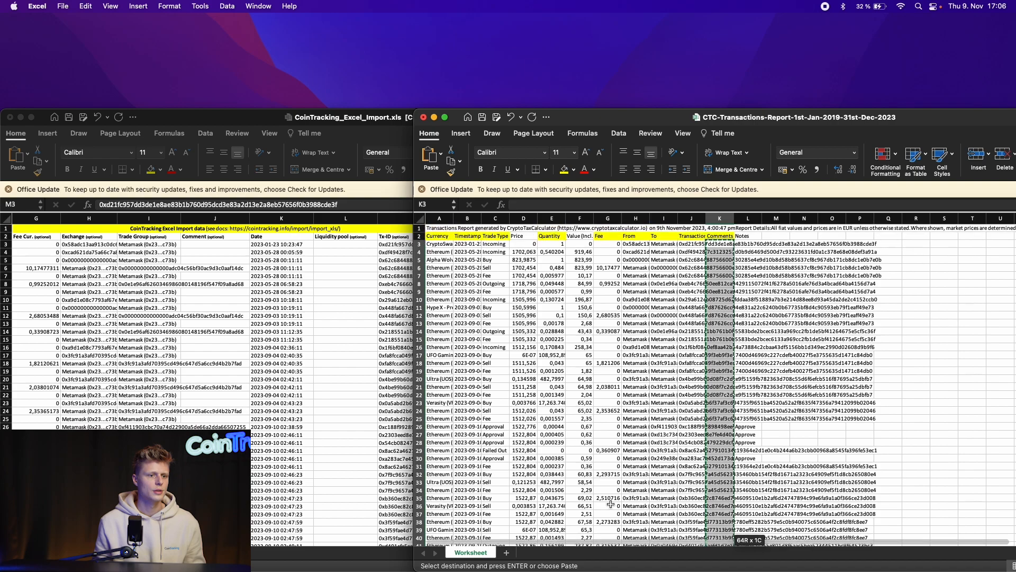
{"action": "left_click", "coordinate": [347, 361]}
{"action": "scroll", "coordinate": [460, 284], "scroll_direction": "left", "scroll_amount": 5}
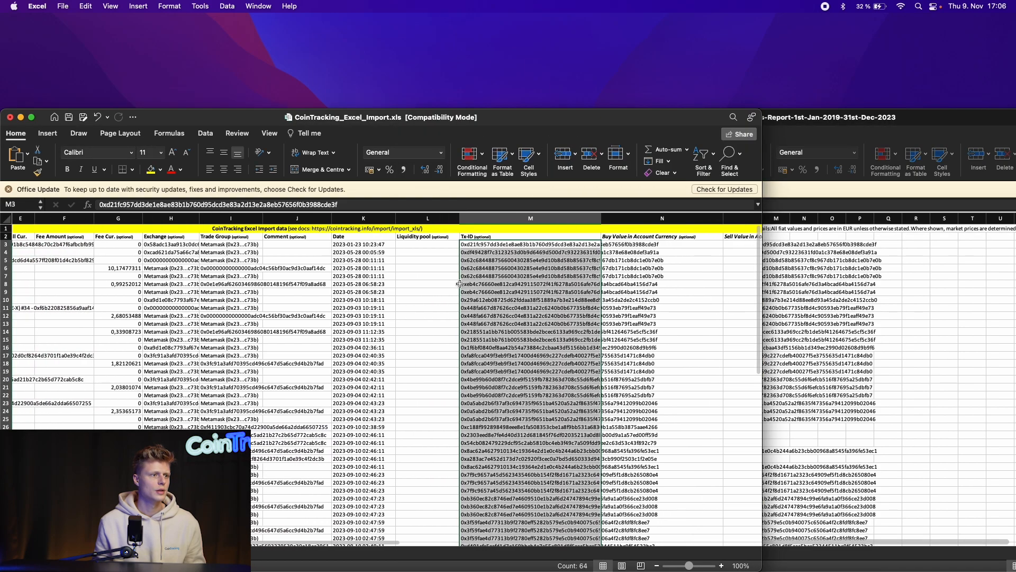
{"action": "left_click", "coordinate": [371, 244]}
{"action": "key", "text": "super+v"}
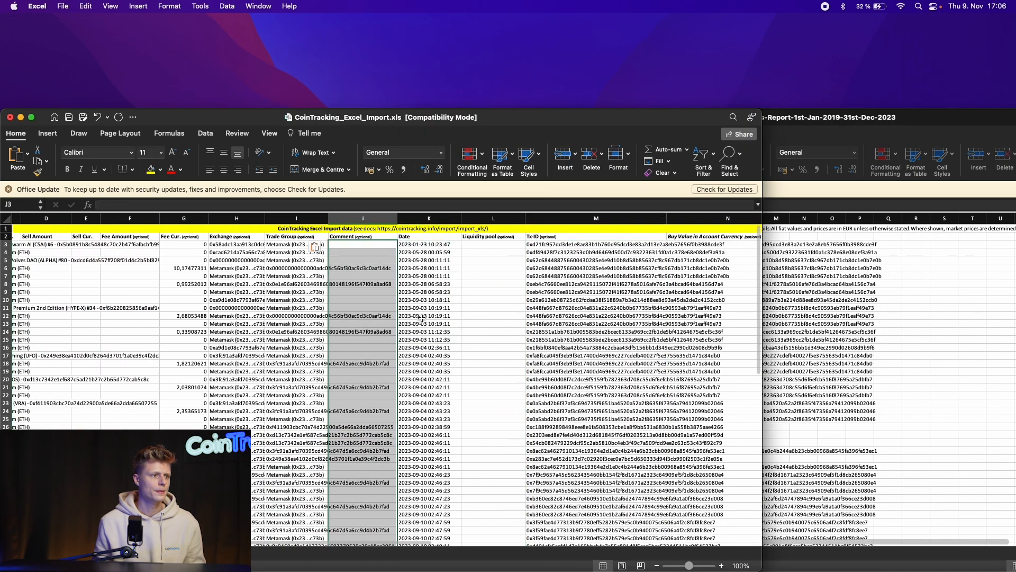
{"action": "left_click", "coordinate": [490, 299]}
Step: Close the CTC transactions report and reposition the CoinTracking_Excel_Import.xls window on the screen
{"action": "left_click", "coordinate": [898, 291]}
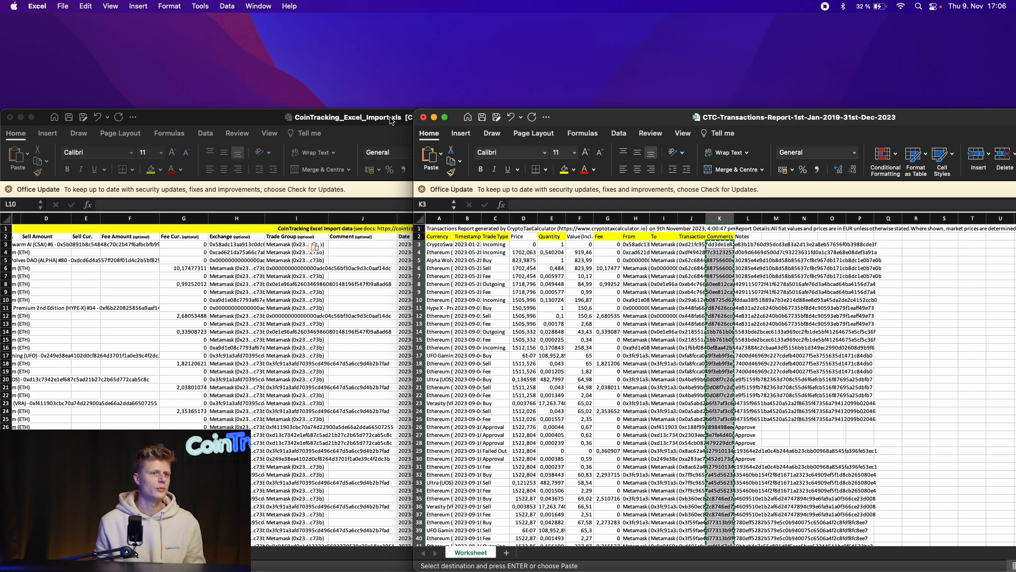
{"action": "left_click", "coordinate": [423, 119]}
{"action": "left_click", "coordinate": [779, 389]}
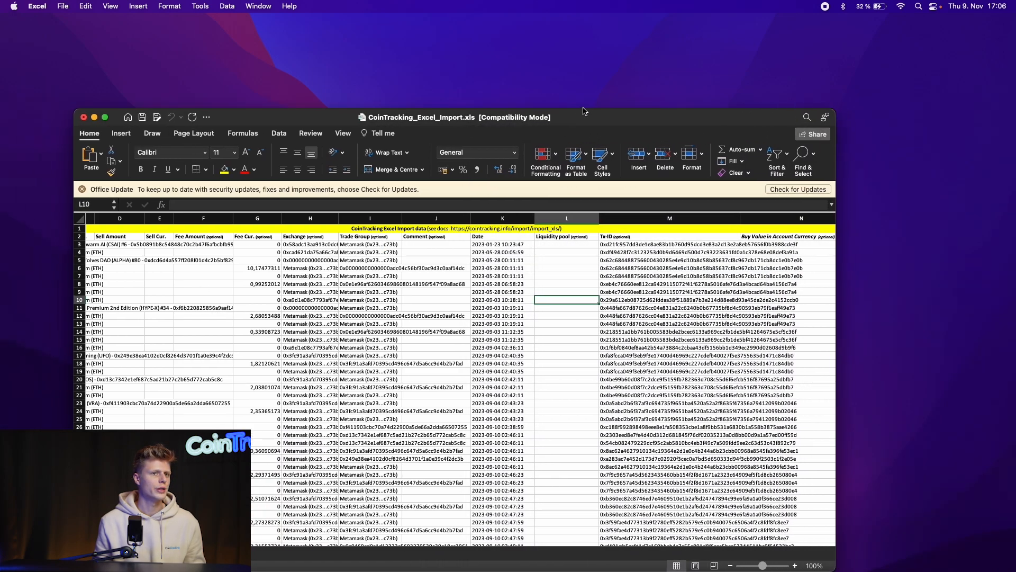
{"action": "left_click_drag", "start_coordinate": [498, 124], "coordinate": [605, 79]}
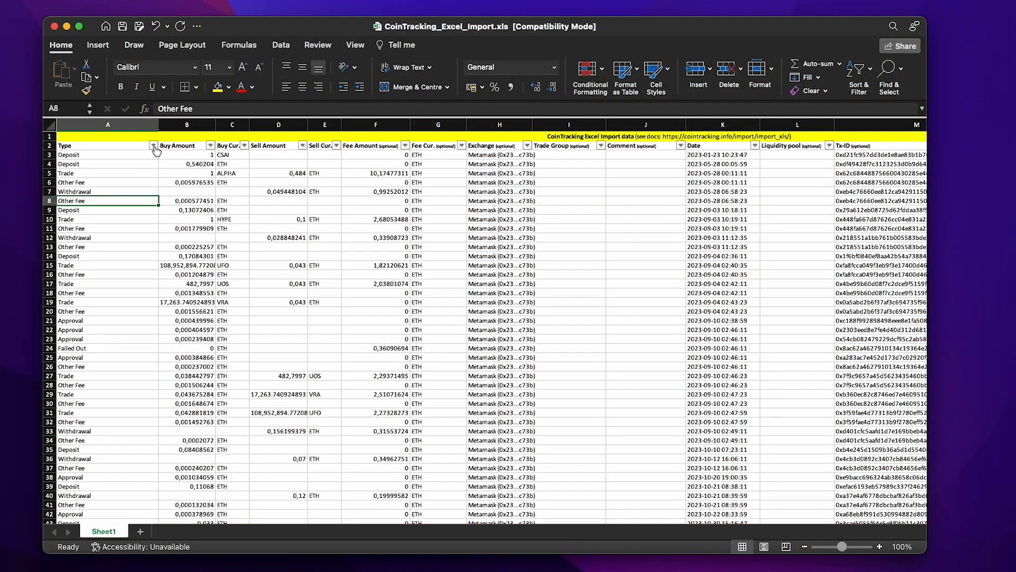
Step: Filter the Type column to show only the Other Fee rows
{"action": "left_click", "coordinate": [154, 147]}
{"action": "left_click", "coordinate": [191, 291]}
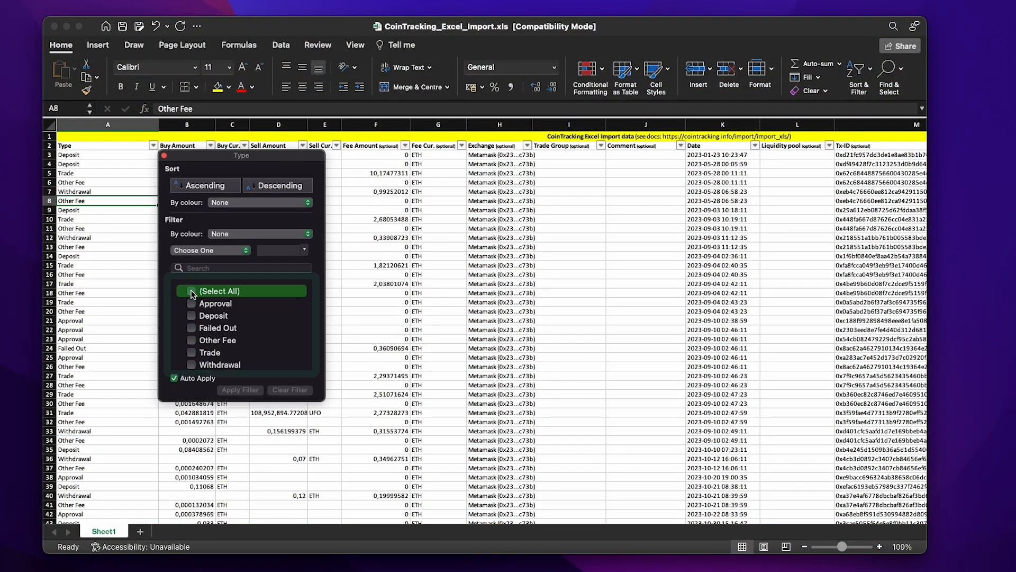
{"action": "left_click", "coordinate": [192, 340]}
{"action": "left_click", "coordinate": [164, 156]}
Step: Move the Buy Amount and Buy Cur. values of all Other Fee rows into their Sell Amount and Sell Cur. columns
{"action": "left_click_drag", "start_coordinate": [181, 155], "coordinate": [314, 324]}
{"action": "left_click", "coordinate": [561, 199]}
{"action": "left_click", "coordinate": [556, 216]}
{"action": "left_click_drag", "start_coordinate": [201, 155], "coordinate": [222, 165]}
{"action": "left_click_drag", "start_coordinate": [209, 169], "coordinate": [300, 165]}
{"action": "left_click_drag", "start_coordinate": [201, 174], "coordinate": [312, 175]}
{"action": "left_click_drag", "start_coordinate": [201, 182], "coordinate": [223, 192]}
{"action": "left_click_drag", "start_coordinate": [221, 193], "coordinate": [312, 192]}
{"action": "left_click_drag", "start_coordinate": [201, 201], "coordinate": [312, 202]}
{"action": "left_click_drag", "start_coordinate": [201, 210], "coordinate": [223, 219]}
{"action": "left_click_drag", "start_coordinate": [222, 221], "coordinate": [313, 221]}
{"action": "left_click_drag", "start_coordinate": [201, 228], "coordinate": [312, 228]}
{"action": "left_click_drag", "start_coordinate": [201, 237], "coordinate": [313, 238]}
{"action": "left_click_drag", "start_coordinate": [193, 246], "coordinate": [223, 256]}
{"action": "left_click_drag", "start_coordinate": [190, 260], "coordinate": [280, 256]}
{"action": "left_click_drag", "start_coordinate": [196, 266], "coordinate": [270, 276]}
{"action": "left_click_drag", "start_coordinate": [198, 284], "coordinate": [225, 286]}
{"action": "left_click_drag", "start_coordinate": [206, 288], "coordinate": [265, 287]}
{"action": "left_click", "coordinate": [210, 300]}
{"action": "left_click_drag", "start_coordinate": [199, 293], "coordinate": [318, 303]}
{"action": "left_click_drag", "start_coordinate": [195, 311], "coordinate": [317, 321]}
Step: Change the Type column filter to show only the Failed Out row
{"action": "left_click", "coordinate": [154, 146]}
{"action": "left_click", "coordinate": [193, 359]}
{"action": "left_click", "coordinate": [194, 371]}
{"action": "left_click", "coordinate": [162, 155]}
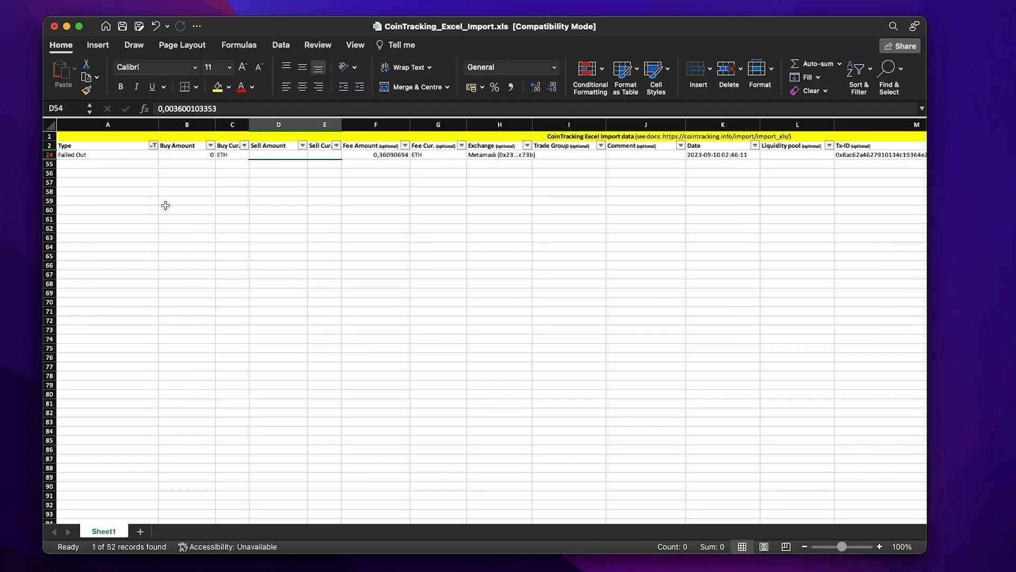
Step: Set the Failed Out row's Type to Other Fee and move its Buy Amount and Buy Cur. values into the Sell columns
{"action": "left_click", "coordinate": [100, 155]}
{"action": "type", "text": "Other Fee"}
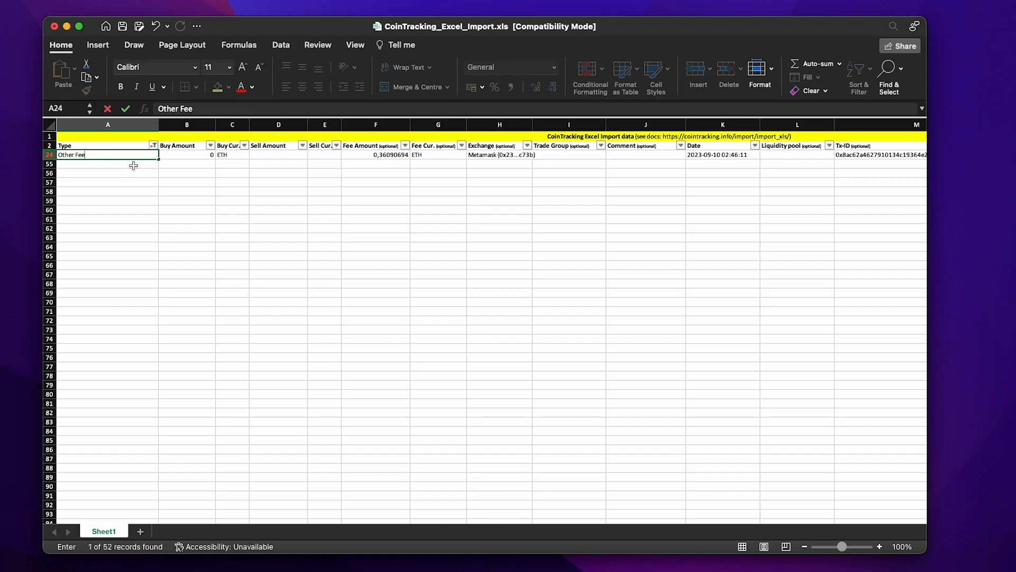
{"action": "key", "text": "Return"}
{"action": "left_click", "coordinate": [222, 161]}
{"action": "left_click_drag", "start_coordinate": [194, 154], "coordinate": [224, 156]}
{"action": "left_click_drag", "start_coordinate": [224, 159], "coordinate": [316, 159]}
{"action": "left_click", "coordinate": [280, 191]}
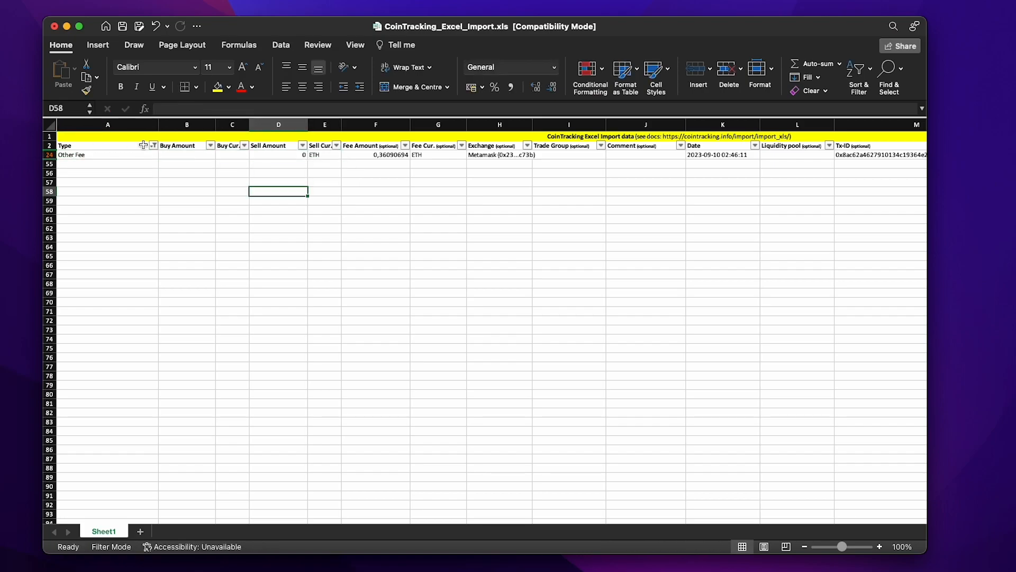
Step: Change the Type column filter to show only the Approval rows
{"action": "left_click", "coordinate": [154, 145]}
{"action": "left_click", "coordinate": [192, 323]}
{"action": "left_click", "coordinate": [192, 304]}
{"action": "left_click", "coordinate": [191, 295]}
{"action": "left_click", "coordinate": [191, 295]}
{"action": "left_click", "coordinate": [192, 304]}
{"action": "left_click", "coordinate": [164, 155]}
Step: Move the Buy Amount and Buy Cur. values of the Approval rows into their Sell Amount and Sell Cur. columns
{"action": "left_click_drag", "start_coordinate": [196, 155], "coordinate": [227, 164]}
{"action": "left_click_drag", "start_coordinate": [228, 168], "coordinate": [315, 168]}
{"action": "left_click_drag", "start_coordinate": [196, 173], "coordinate": [315, 186]}
{"action": "left_click_drag", "start_coordinate": [196, 191], "coordinate": [228, 192]}
{"action": "left_click_drag", "start_coordinate": [228, 195], "coordinate": [316, 195]}
{"action": "left_click_drag", "start_coordinate": [196, 200], "coordinate": [316, 203]}
Step: Set the Type of every Approval row to Other Fee and reset the Type filter to show all rows
{"action": "left_click", "coordinate": [136, 155]}
{"action": "type", "text": "Other Fee"}
{"action": "key", "text": "Return"}
{"action": "left_click", "coordinate": [86, 155]}
{"action": "key", "text": "super+c"}
{"action": "left_click", "coordinate": [76, 165]}
{"action": "key", "text": "super+v"}
{"action": "key", "text": "Down"}
{"action": "key", "text": "super+v"}
{"action": "key", "text": "Down"}
{"action": "key", "text": "super+v"}
{"action": "key", "text": "Down"}
{"action": "key", "text": "super+v"}
{"action": "key", "text": "Down"}
{"action": "key", "text": "super+v"}
{"action": "left_click", "coordinate": [154, 145]}
{"action": "left_click", "coordinate": [193, 291]}
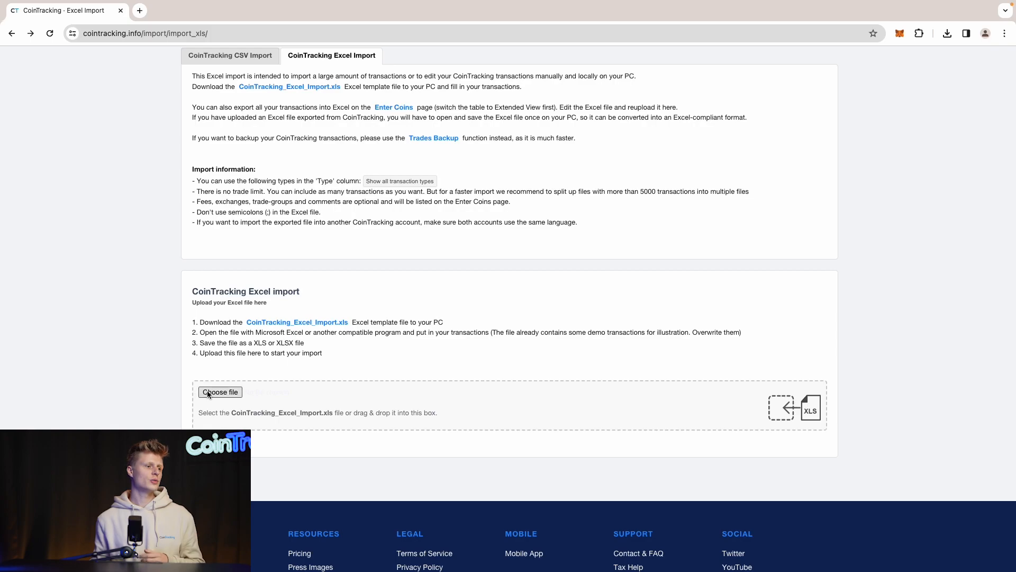
Step: Upload CoinTracking_Excel_Import.xls from Downloads on CoinTracking's Excel Import page in Chrome and review the listed transactions
{"action": "left_click", "coordinate": [208, 390]}
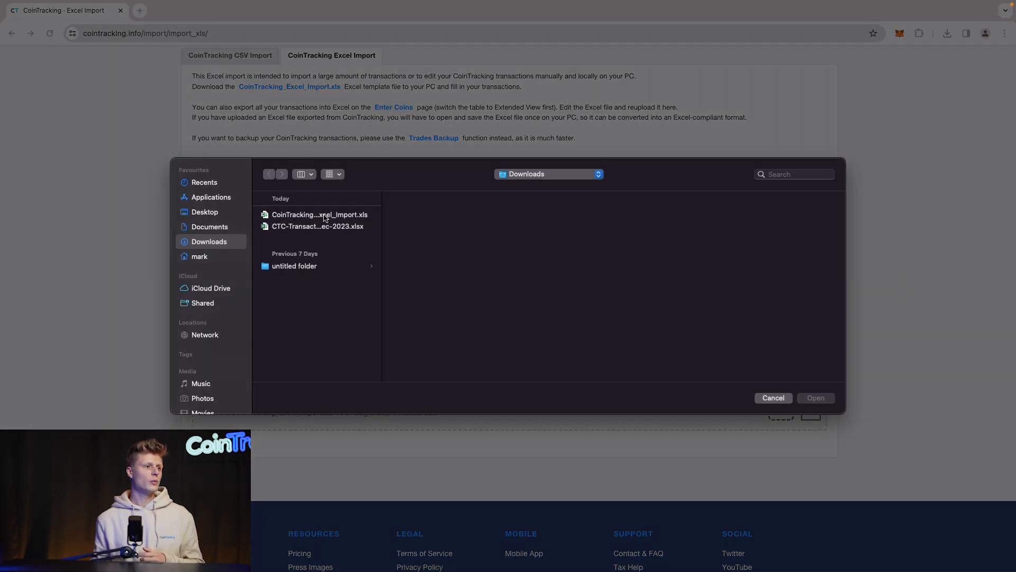
{"action": "double_click", "coordinate": [325, 217]}
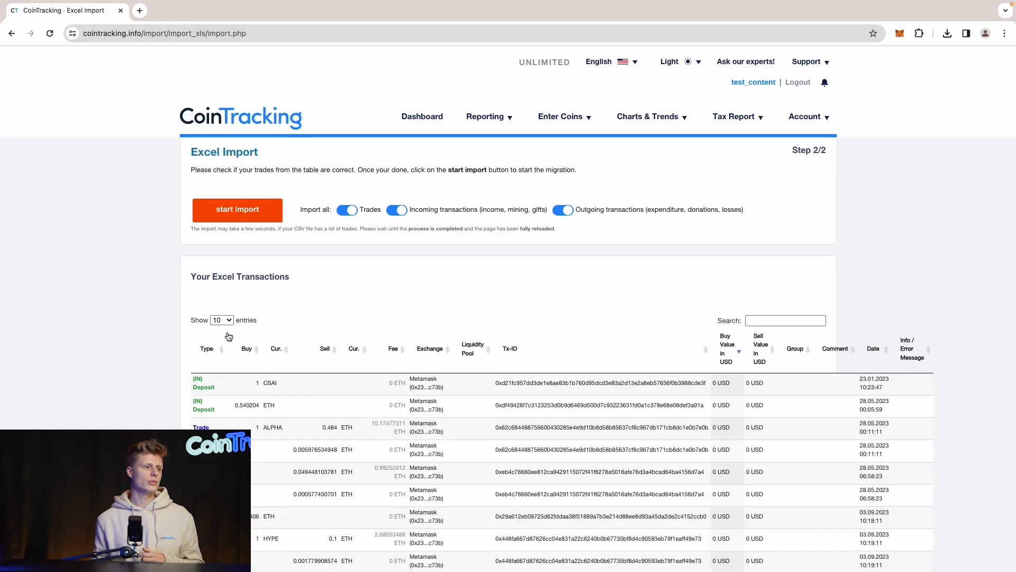
{"action": "scroll", "coordinate": [218, 318], "scroll_direction": "down", "scroll_amount": 2}
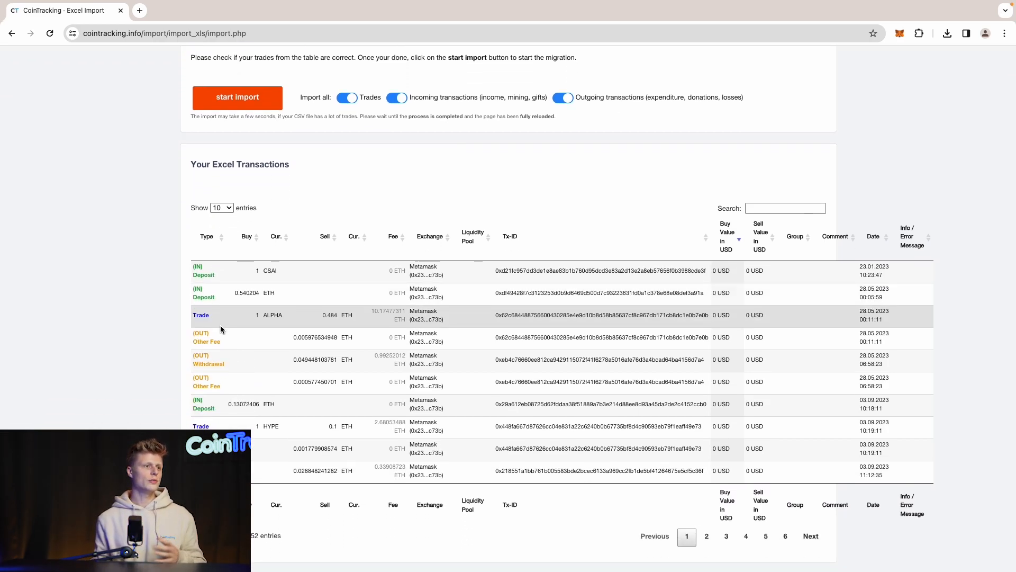
Step: Import the listed Excel transactions into CoinTracking, including all trades, incoming transactions and outgoing transactions
{"action": "left_click", "coordinate": [243, 104]}
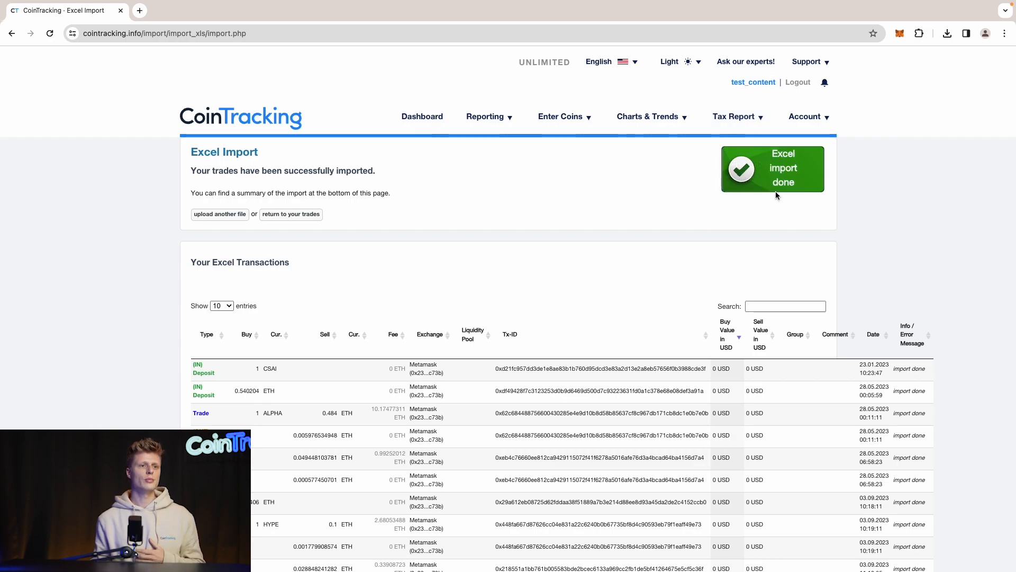
{"action": "left_click", "coordinate": [558, 119]}
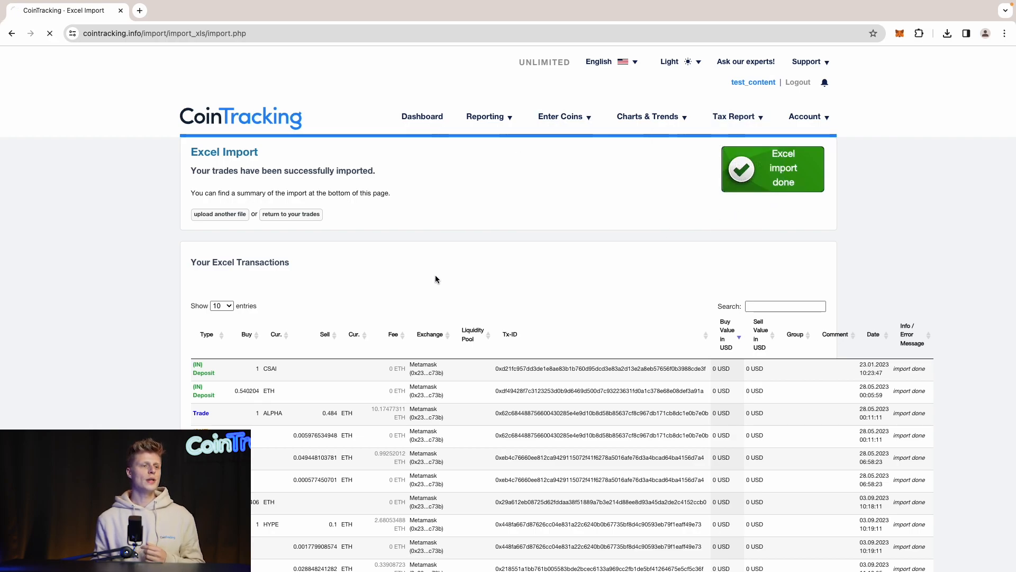
{"action": "scroll", "coordinate": [254, 326], "scroll_direction": "down", "scroll_amount": 3}
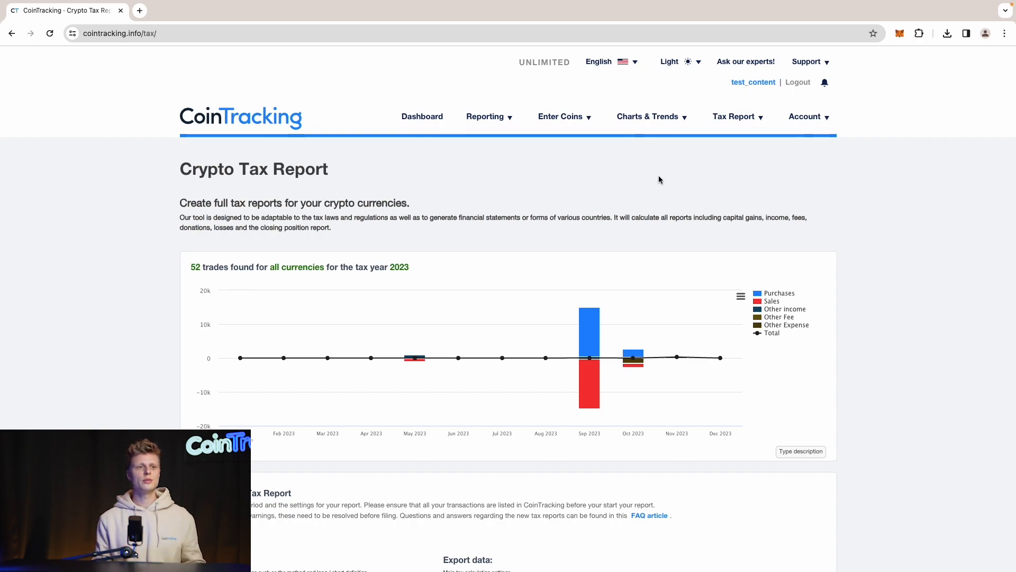
Step: Open the Crypto Tax Report page and go to its tax data and export data settings
{"action": "left_click", "coordinate": [721, 117]}
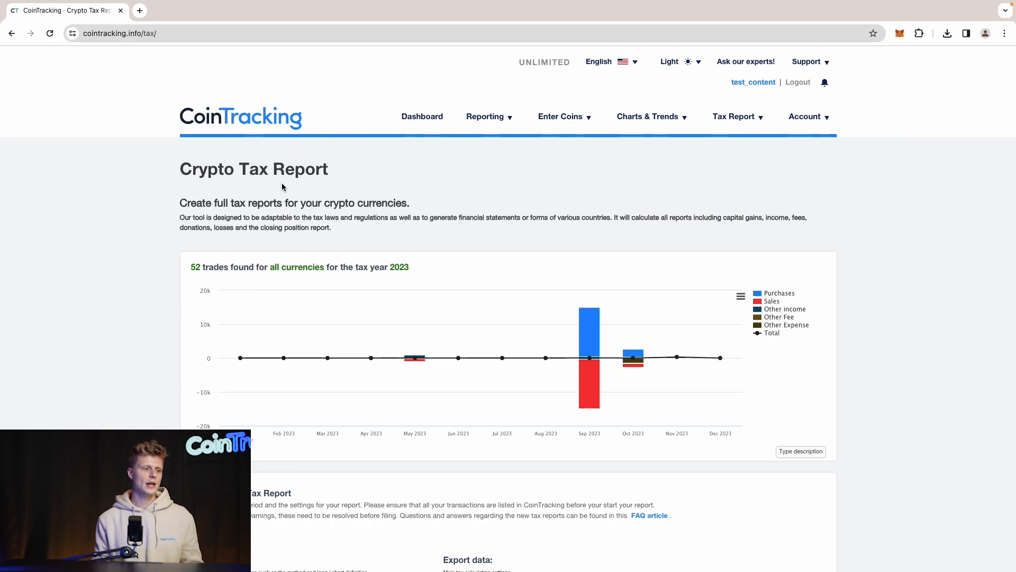
{"action": "scroll", "coordinate": [281, 189], "scroll_direction": "down", "scroll_amount": 3}
{"action": "scroll", "coordinate": [281, 187], "scroll_direction": "down", "scroll_amount": 7}
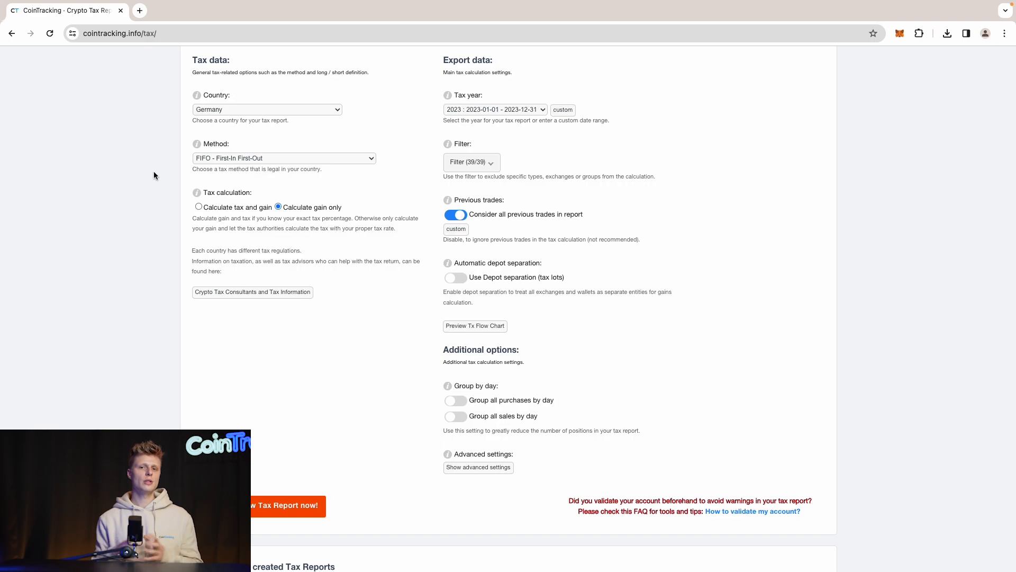
Step: Review the available Country, Method and Filter options for the tax report, keeping Germany, FIFO - First-In First-Out and all filters enabled
{"action": "left_click", "coordinate": [287, 108]}
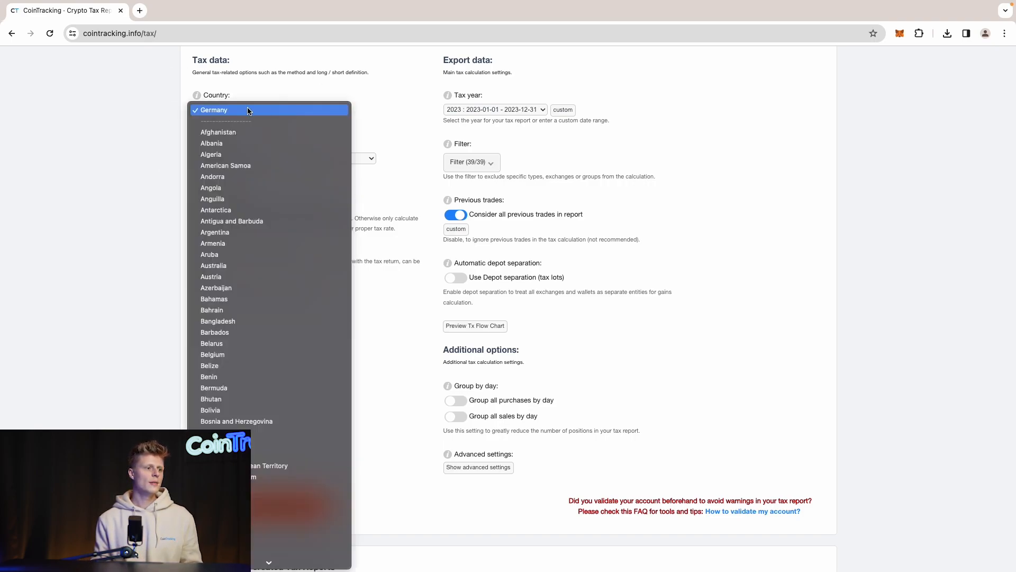
{"action": "left_click", "coordinate": [107, 134]}
{"action": "scroll", "coordinate": [115, 147], "scroll_direction": "down", "scroll_amount": 1}
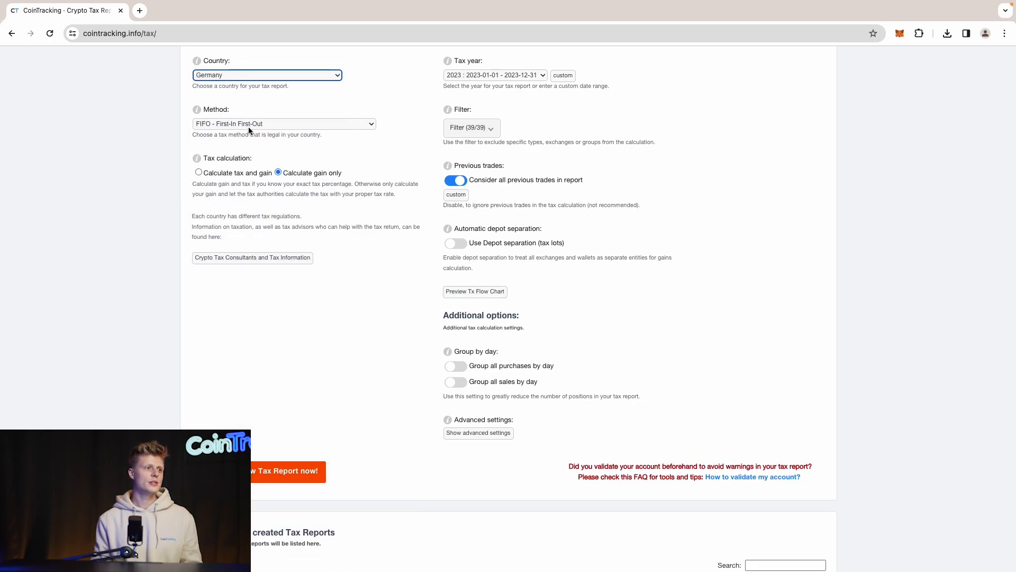
{"action": "left_click", "coordinate": [259, 125]}
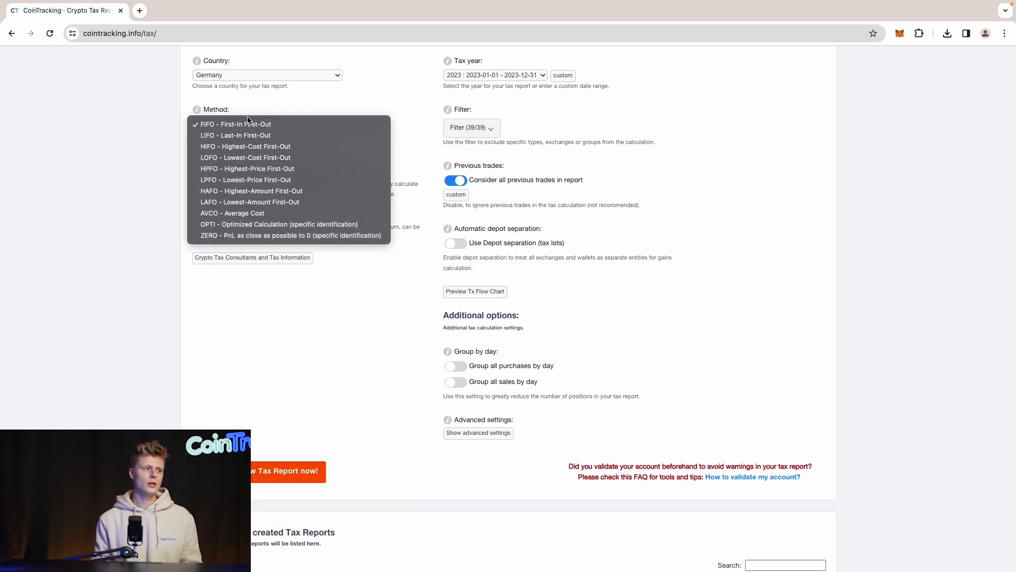
{"action": "left_click", "coordinate": [136, 147]}
{"action": "scroll", "coordinate": [476, 180], "scroll_direction": "up", "scroll_amount": 1}
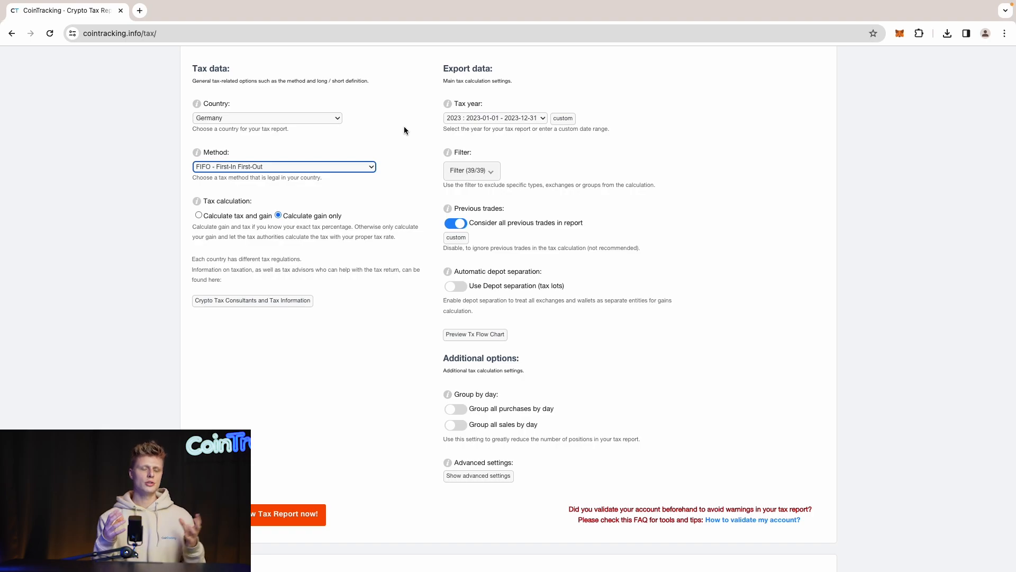
{"action": "left_click", "coordinate": [469, 172]}
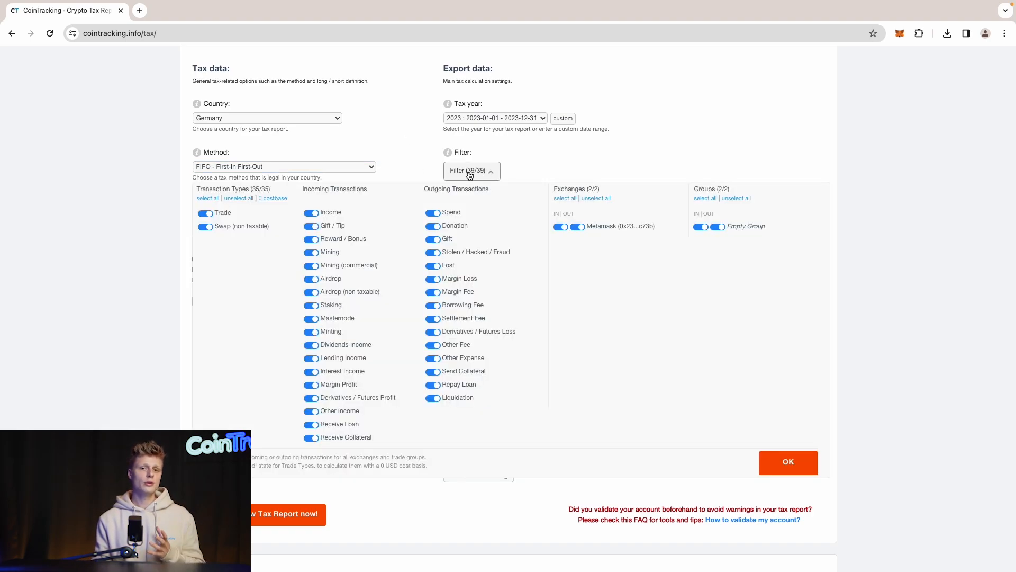
{"action": "left_click", "coordinate": [427, 155]}
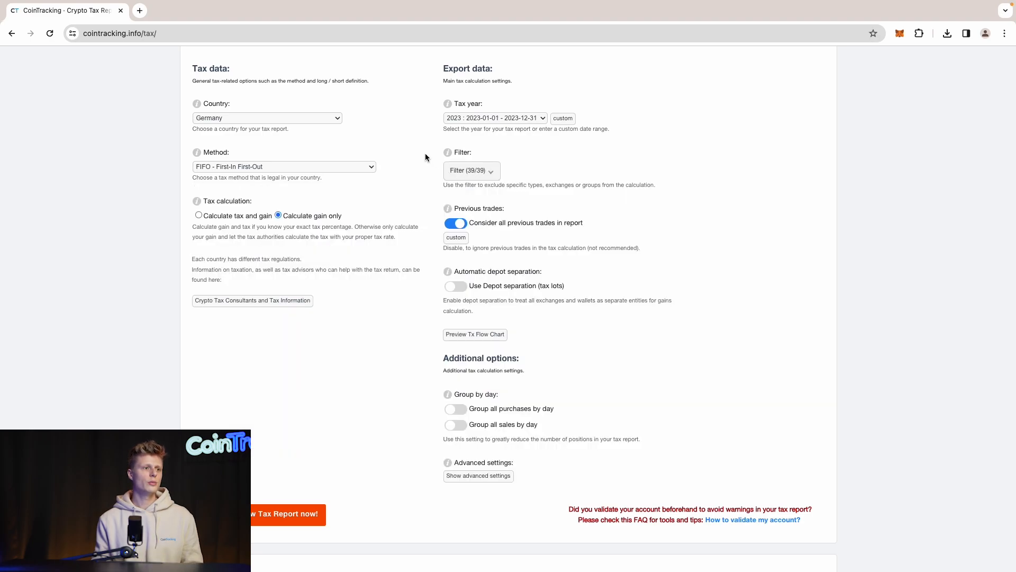
Step: Generate a new 2023 tax report for Germany using the FIFO method and the gain-only calculation
{"action": "scroll", "coordinate": [425, 154], "scroll_direction": "down", "scroll_amount": 2}
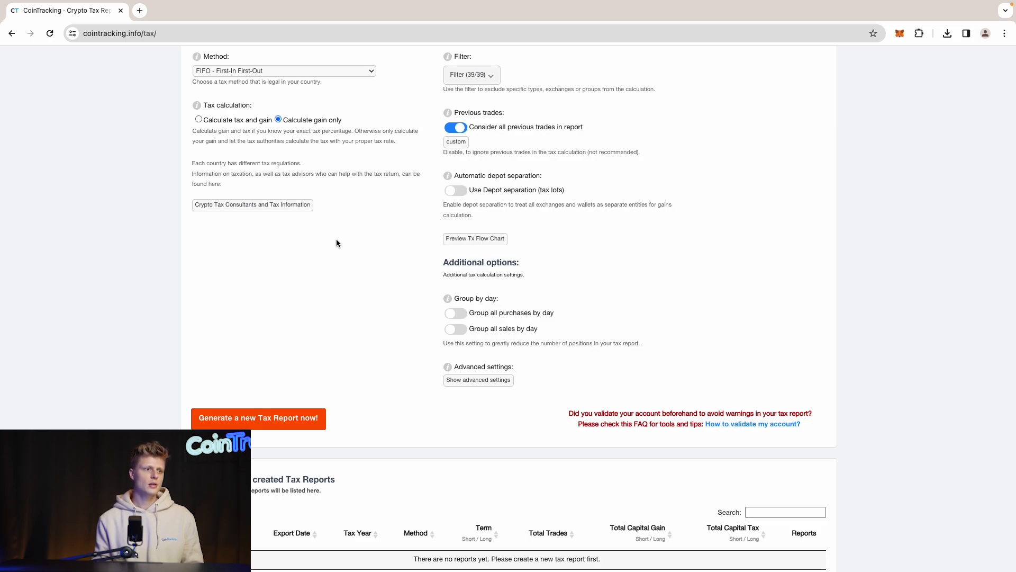
{"action": "scroll", "coordinate": [339, 247], "scroll_direction": "down", "scroll_amount": 1}
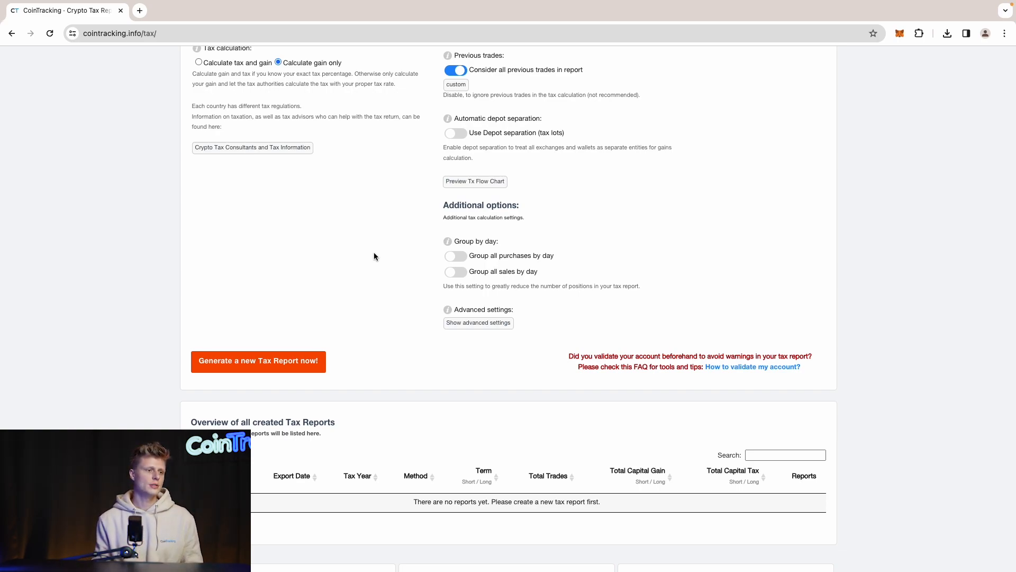
{"action": "scroll", "coordinate": [354, 245], "scroll_direction": "down", "scroll_amount": 3}
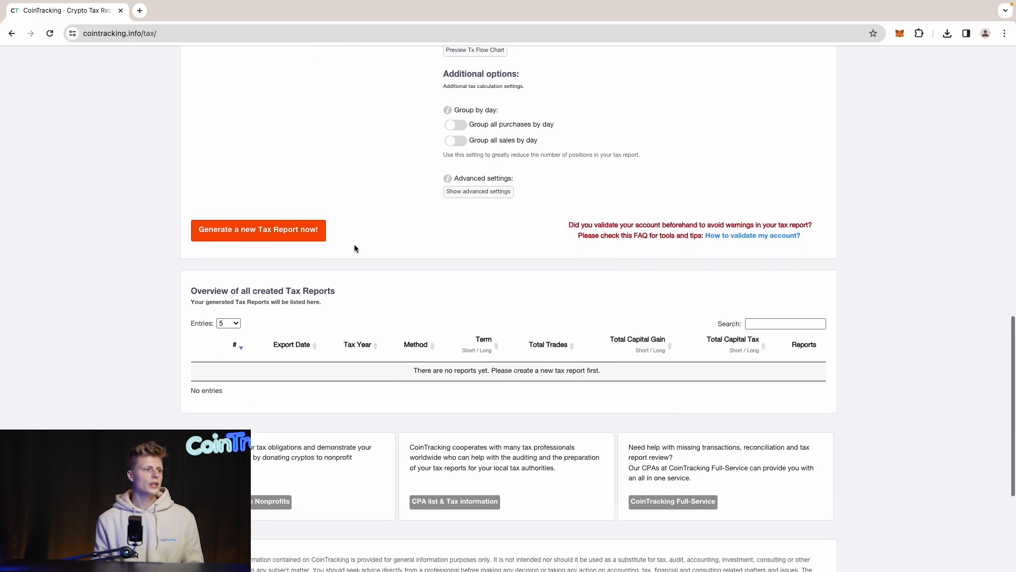
{"action": "scroll", "coordinate": [354, 249], "scroll_direction": "down", "scroll_amount": 1}
{"action": "left_click", "coordinate": [285, 193]}
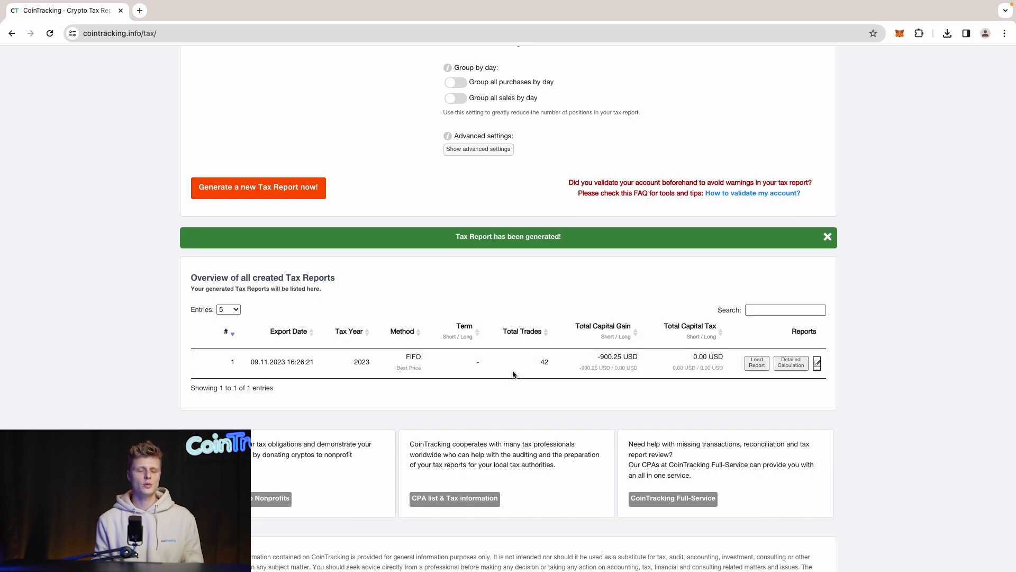
Step: Load the newly generated 2023 report from the overview of all created tax reports
{"action": "scroll", "coordinate": [512, 379], "scroll_direction": "down", "scroll_amount": 1}
{"action": "scroll", "coordinate": [509, 371], "scroll_direction": "down", "scroll_amount": 1}
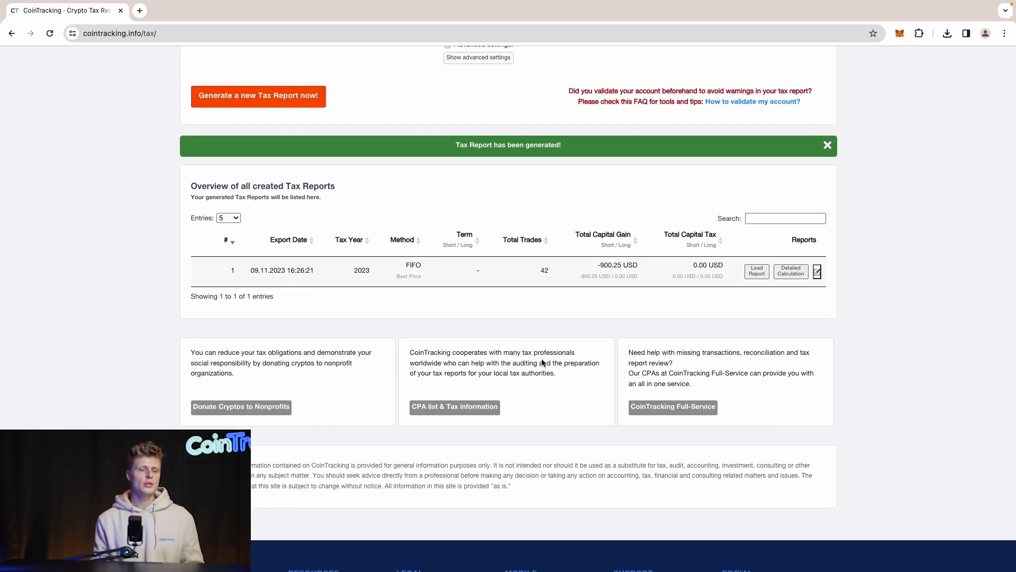
{"action": "left_click", "coordinate": [757, 271]}
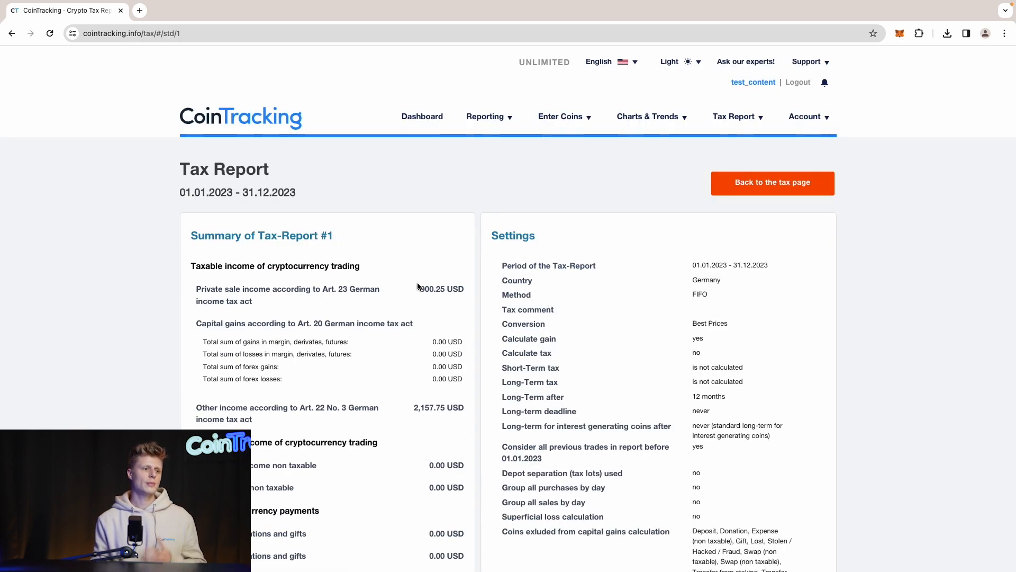
Step: Examine the tax report's summary and settings, the capital gains table, and the income, gift and donation, and fee reports
{"action": "scroll", "coordinate": [411, 273], "scroll_direction": "down", "scroll_amount": 1}
{"action": "scroll", "coordinate": [411, 273], "scroll_direction": "down", "scroll_amount": 4}
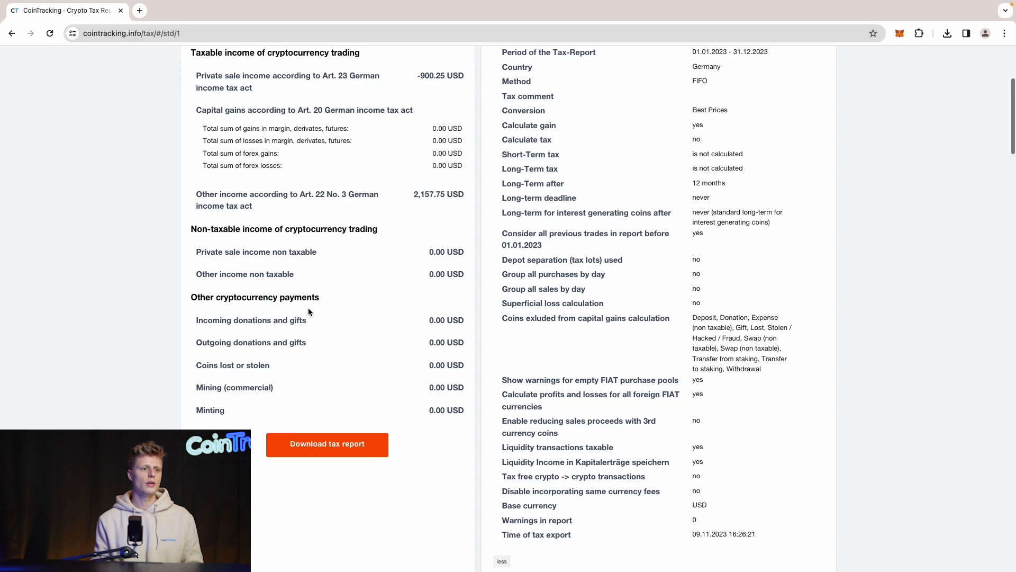
{"action": "scroll", "coordinate": [309, 312], "scroll_direction": "down", "scroll_amount": 14}
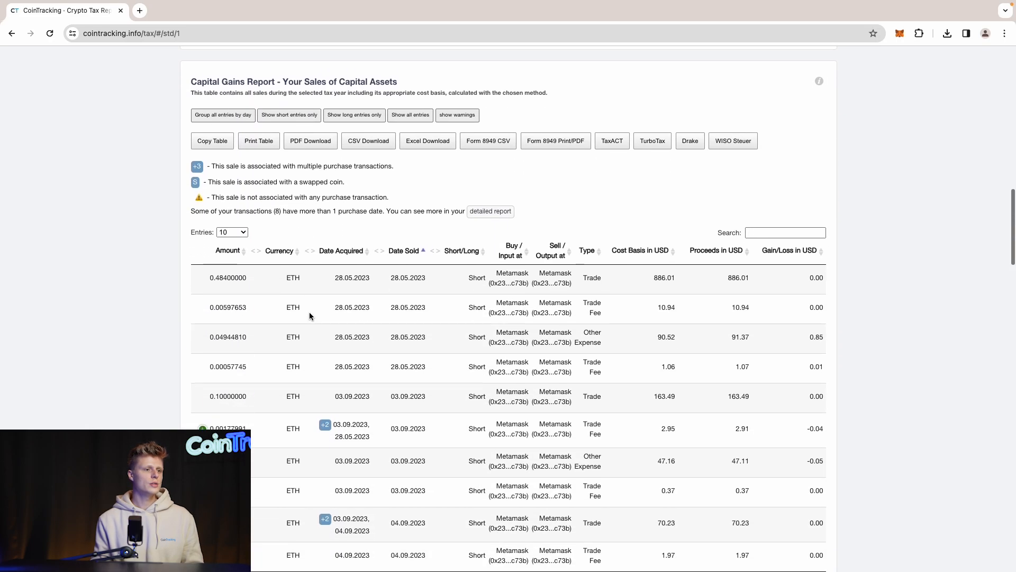
{"action": "scroll", "coordinate": [187, 317], "scroll_direction": "down", "scroll_amount": 1}
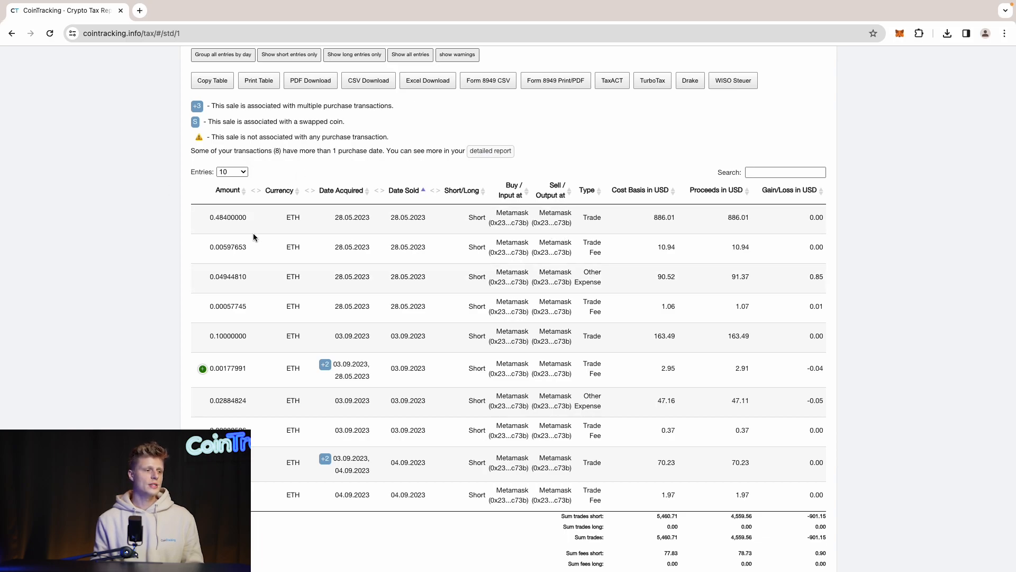
{"action": "scroll", "coordinate": [253, 236], "scroll_direction": "down", "scroll_amount": 3}
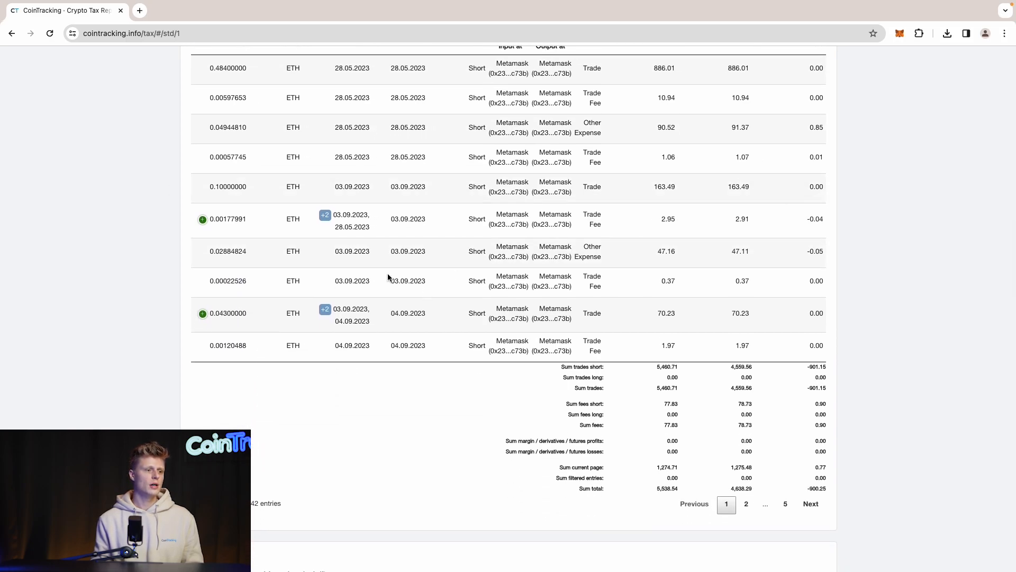
{"action": "scroll", "coordinate": [388, 277], "scroll_direction": "down", "scroll_amount": 10}
{"action": "scroll", "coordinate": [339, 276], "scroll_direction": "down", "scroll_amount": 9}
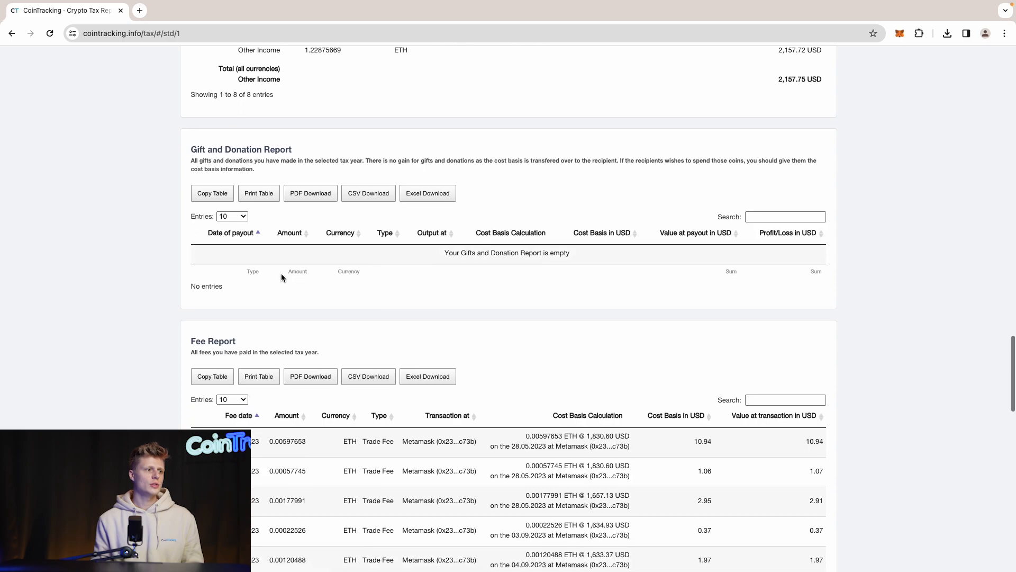
{"action": "scroll", "coordinate": [285, 276], "scroll_direction": "down", "scroll_amount": 4}
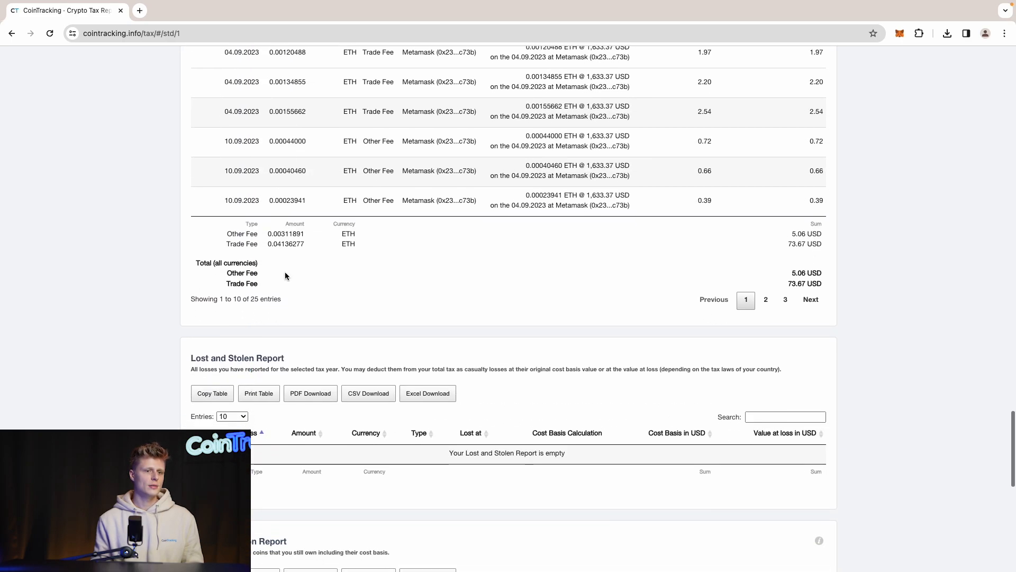
{"action": "scroll", "coordinate": [287, 270], "scroll_direction": "up", "scroll_amount": 20}
{"action": "scroll", "coordinate": [287, 268], "scroll_direction": "up", "scroll_amount": 4}
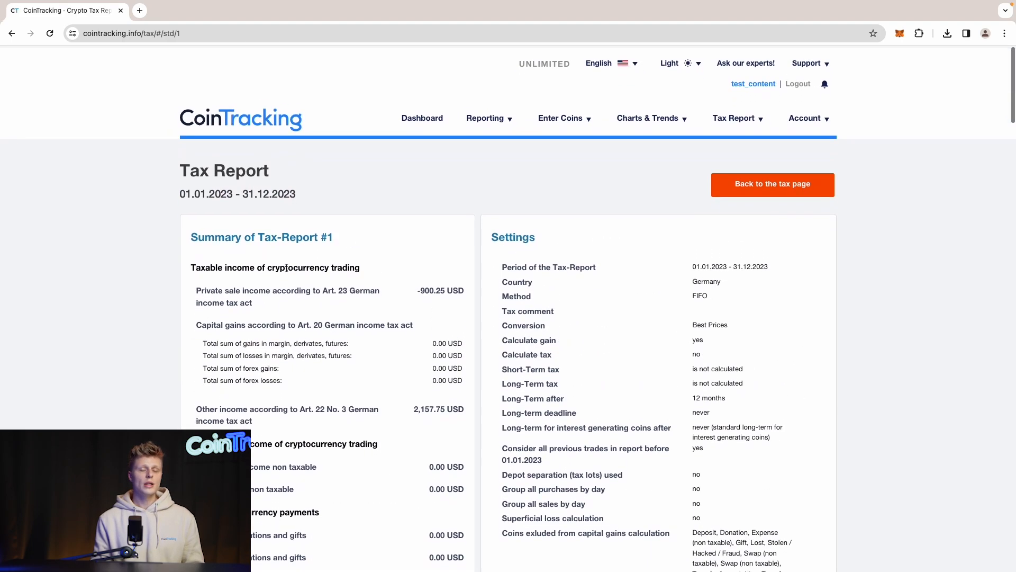
Step: Open the download options for the tax report from its summary
{"action": "scroll", "coordinate": [277, 271], "scroll_direction": "down", "scroll_amount": 4}
{"action": "scroll", "coordinate": [277, 271], "scroll_direction": "down", "scroll_amount": 4}
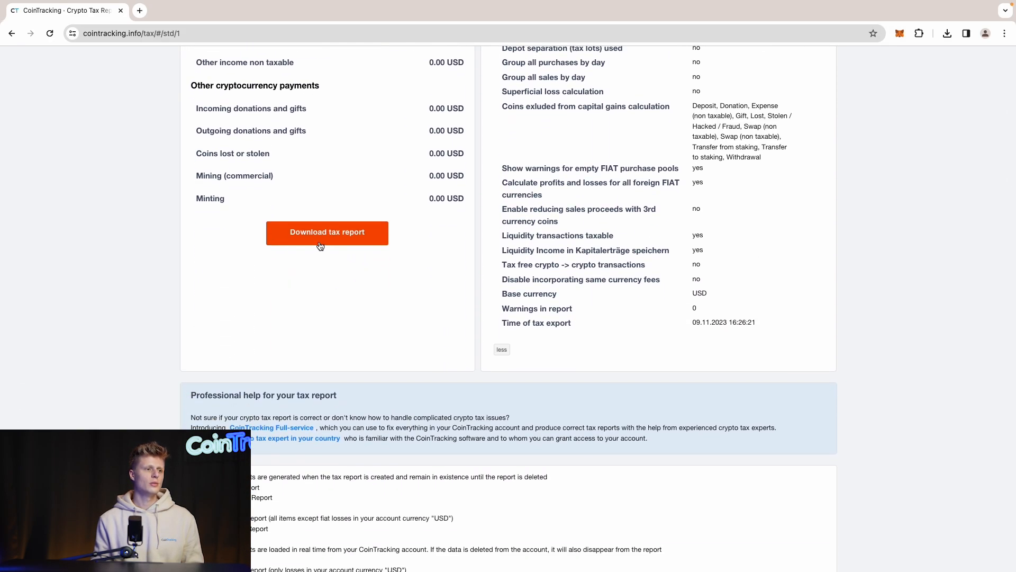
{"action": "left_click", "coordinate": [321, 245]}
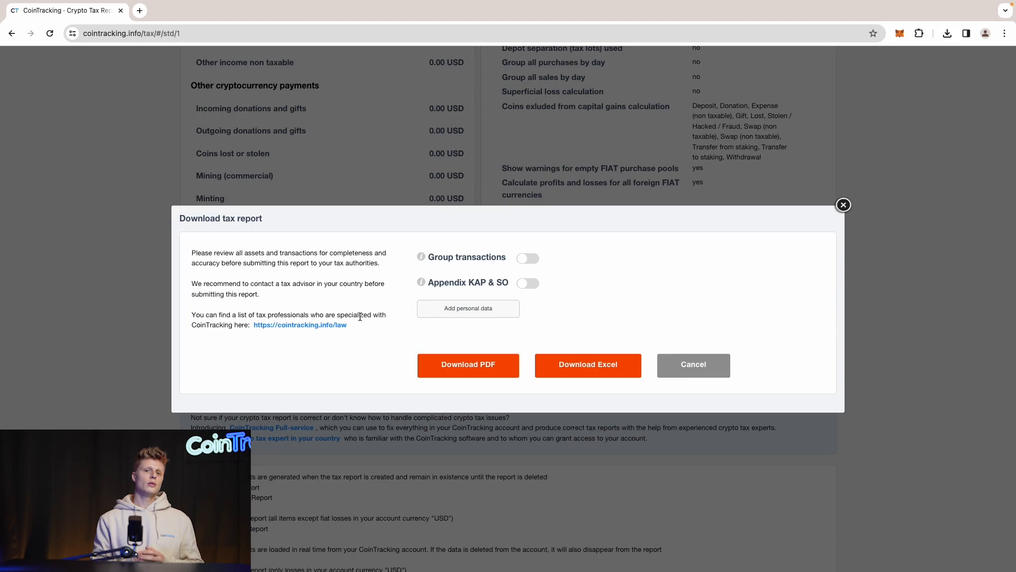